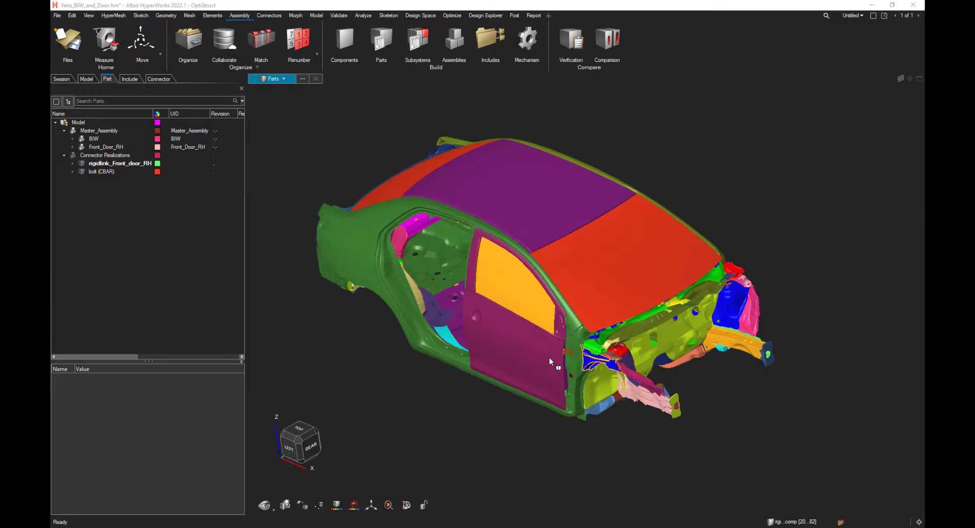
- Hide and redisplay the Front_Door_RH assembly to view the door against the body
{"action": "middle_click_drag", "start_coordinate": [470, 383], "coordinate": [465, 422]}
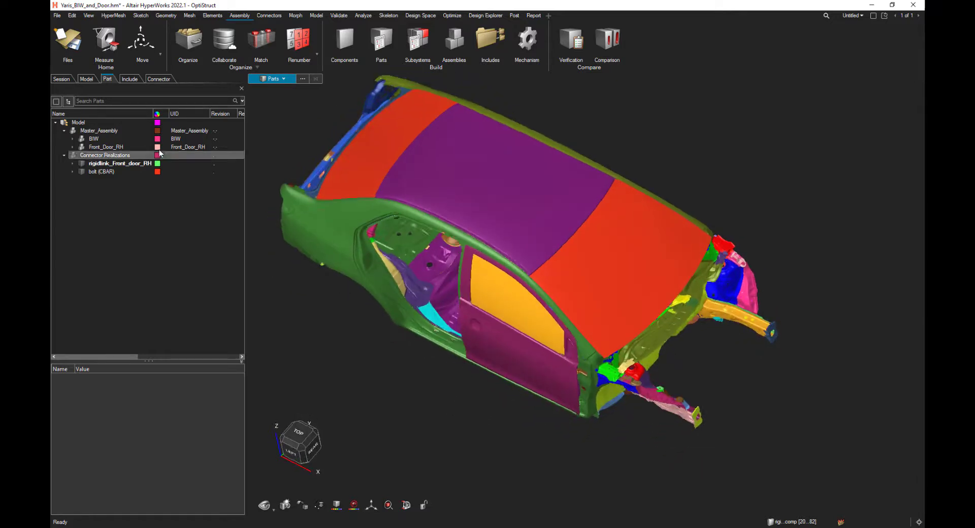
{"action": "left_click", "coordinate": [82, 147]}
{"action": "left_click", "coordinate": [82, 148]}
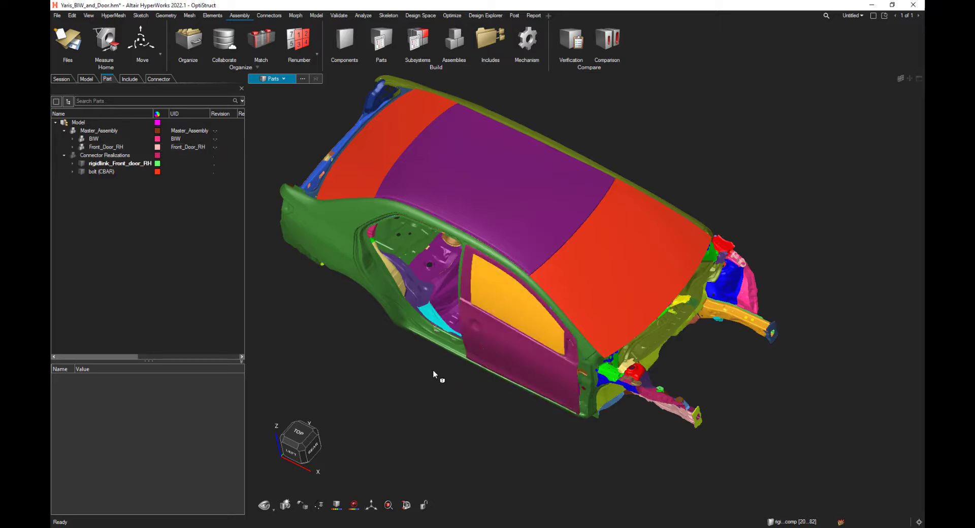
{"action": "middle_click_drag", "start_coordinate": [432, 370], "coordinate": [457, 351]}
{"action": "middle_click_drag", "start_coordinate": [565, 364], "coordinate": [486, 329]}
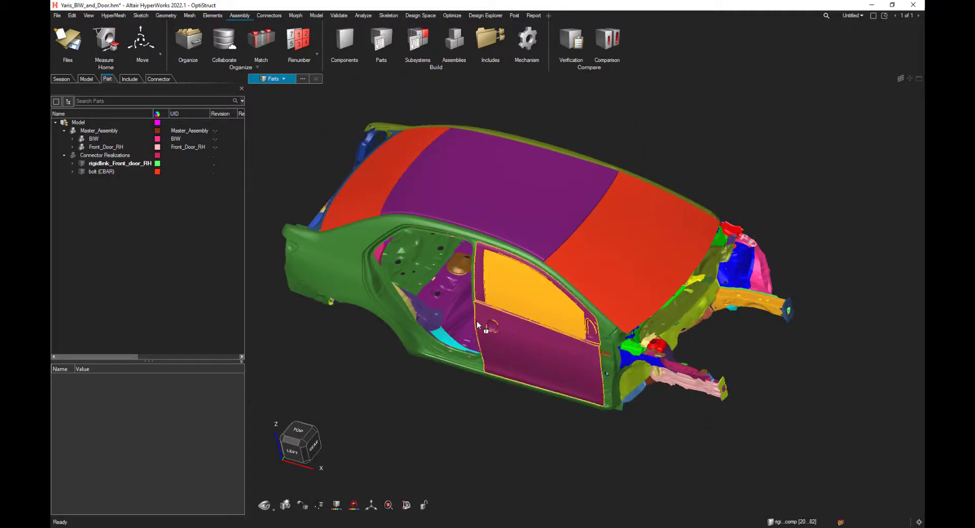
- Create a subsystem from the Front_Door_RH part assembly
{"action": "left_click", "coordinate": [417, 41]}
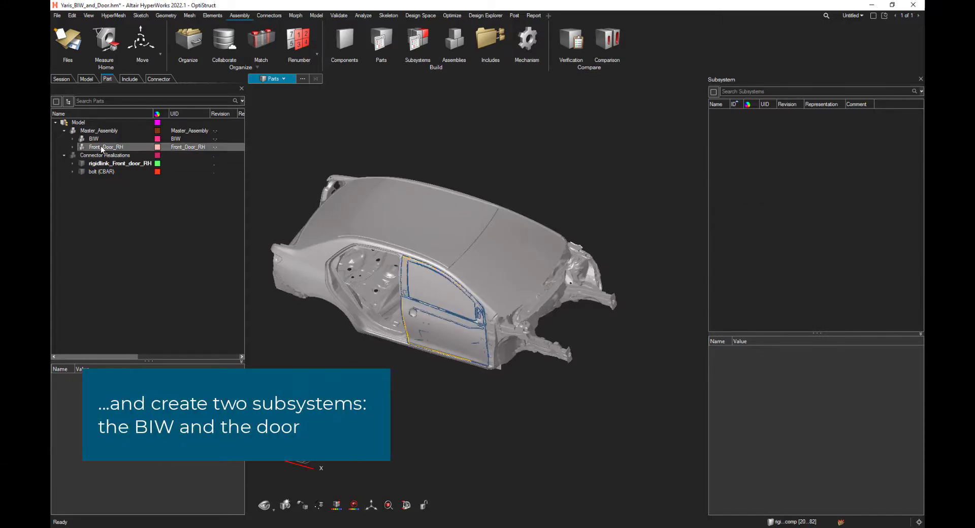
{"action": "left_click_drag", "start_coordinate": [102, 147], "coordinate": [697, 167]}
{"action": "left_click_drag", "start_coordinate": [766, 159], "coordinate": [766, 159]}
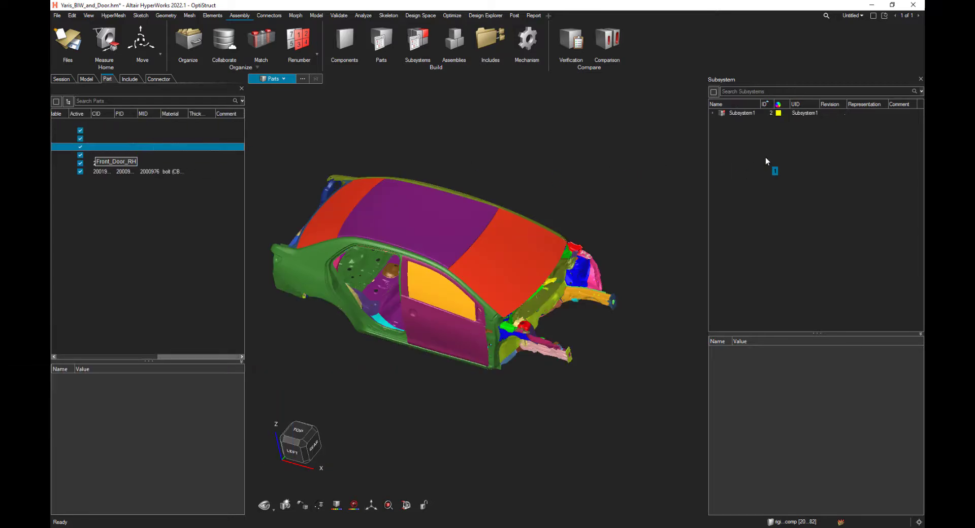
- Expand the new door subsystem and set both its name and its UID to Door_closed
{"action": "left_click", "coordinate": [713, 113]}
{"action": "left_click", "coordinate": [739, 112]}
{"action": "double_click", "coordinate": [802, 351]}
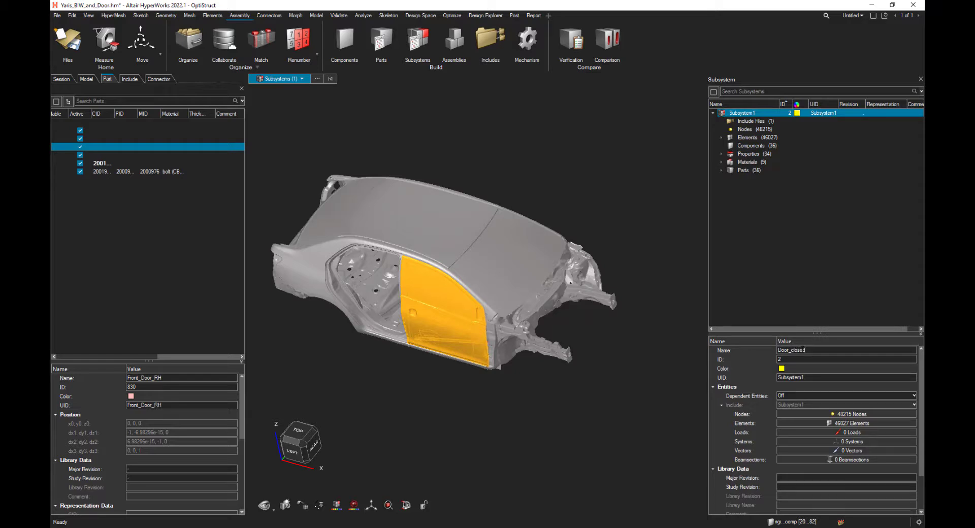
{"action": "left_click_drag", "start_coordinate": [810, 378], "coordinate": [758, 377]}
{"action": "type", "text": "Door_closed"}
{"action": "key", "text": "Return"}
{"action": "left_click", "coordinate": [814, 203]}
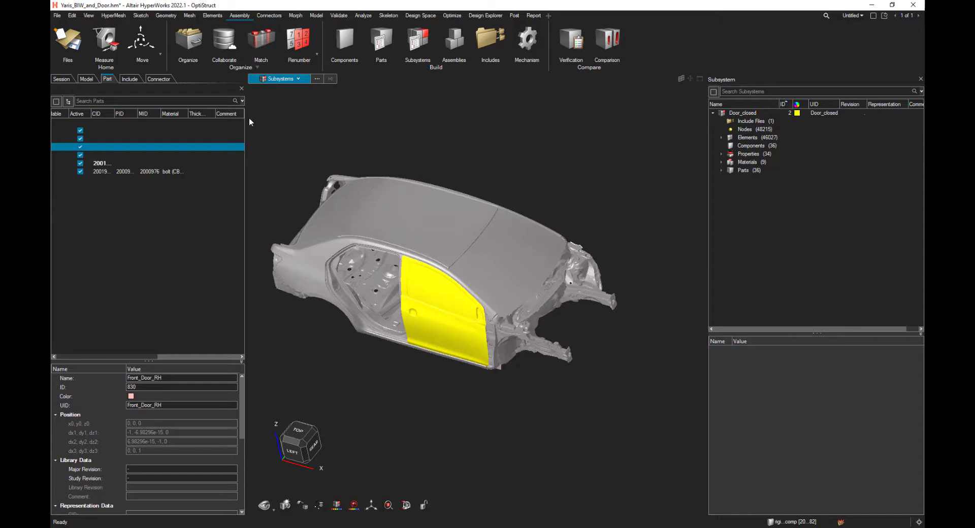
- Rename the door subsystem's include file, Subsystem1, as Door_closed
{"action": "left_click", "coordinate": [129, 78]}
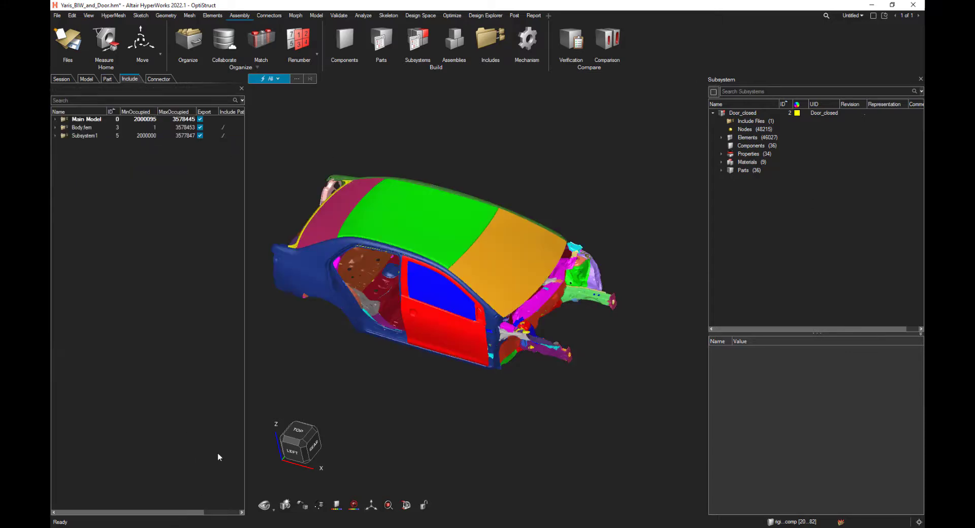
{"action": "left_click_drag", "start_coordinate": [246, 427], "coordinate": [283, 428]}
{"action": "left_click", "coordinate": [69, 136]}
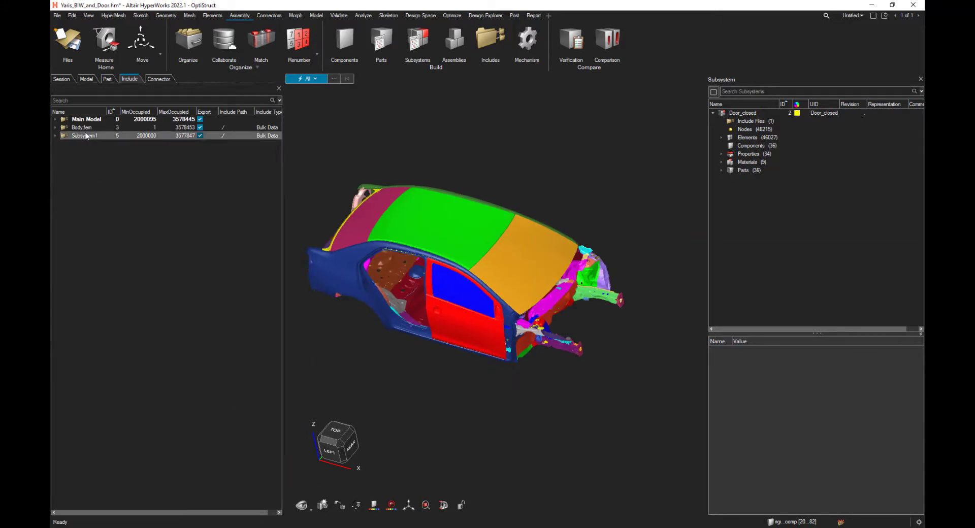
{"action": "left_click", "coordinate": [56, 136]}
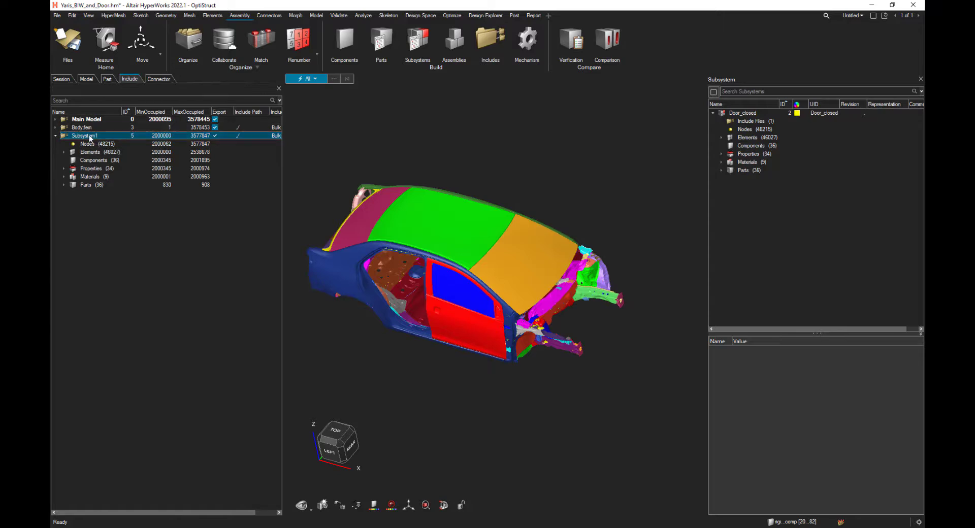
{"action": "right_click", "coordinate": [88, 141]}
{"action": "left_click", "coordinate": [102, 148]}
{"action": "type", "text": "Door_closed"}
{"action": "key", "text": "Return"}
{"action": "left_click", "coordinate": [126, 249]}
- Expand the Body.fem include and isolate its components in the model view
{"action": "double_click", "coordinate": [94, 128]}
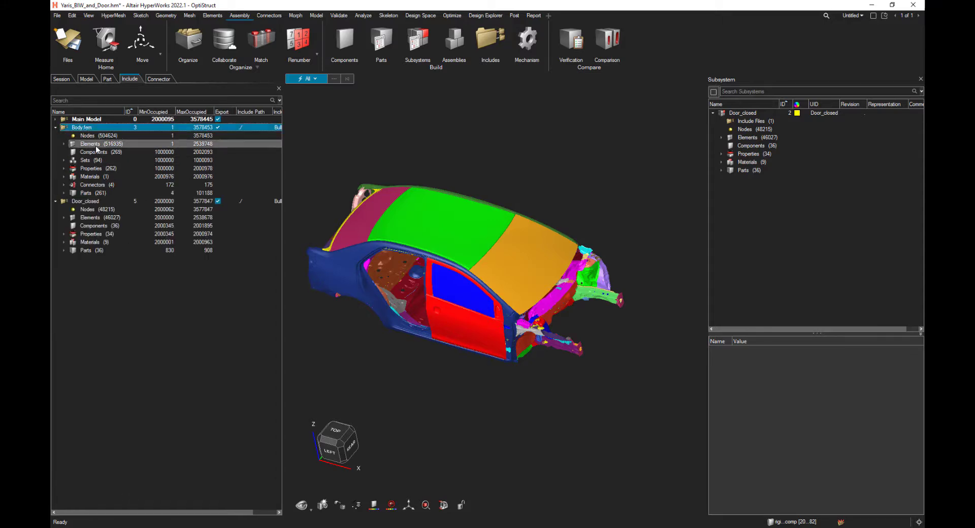
{"action": "right_click", "coordinate": [96, 152]}
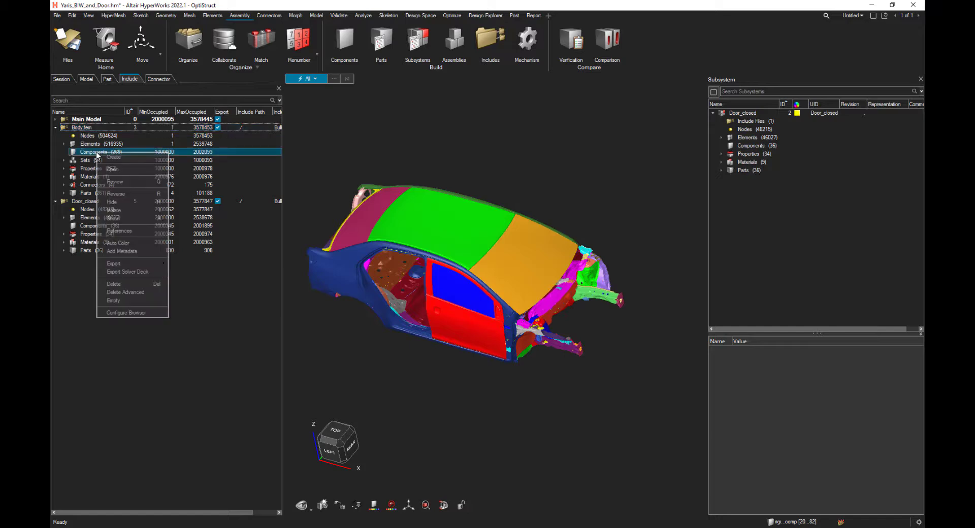
{"action": "left_click", "coordinate": [116, 210]}
{"action": "mouse_move", "coordinate": [548, 271]}
{"action": "middle_mouse_down"}
{"action": "mouse_move", "coordinate": [527, 295]}
{"action": "mouse_move", "coordinate": [550, 282]}
{"action": "mouse_move", "coordinate": [540, 265]}
{"action": "middle_mouse_up"}
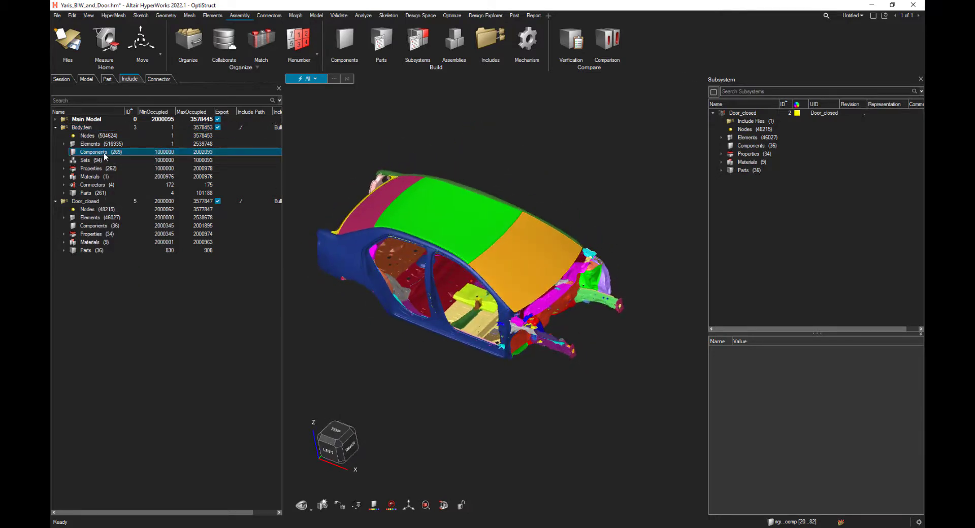
- Create a second subsystem from the Body.fem include
{"action": "left_click", "coordinate": [83, 128]}
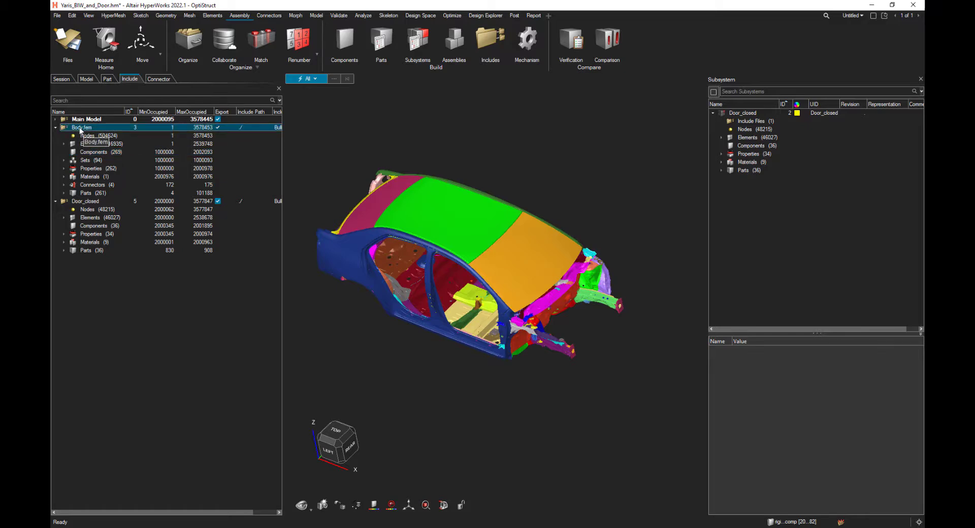
{"action": "left_click_drag", "start_coordinate": [80, 127], "coordinate": [637, 172]}
{"action": "left_click_drag", "start_coordinate": [745, 194], "coordinate": [744, 195]}
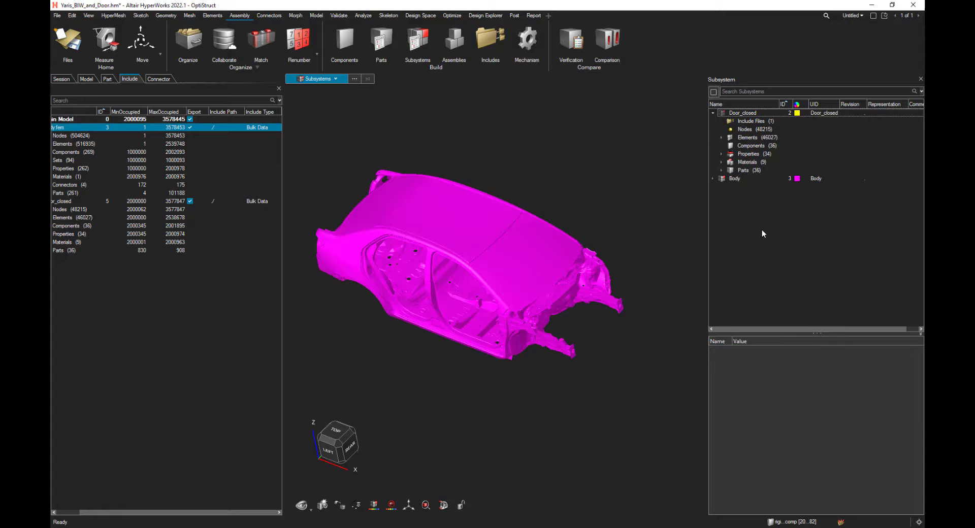
- Return to the part list and display the Body and Door_closed subsystems together in their subsystem colours
{"action": "left_click", "coordinate": [107, 78]}
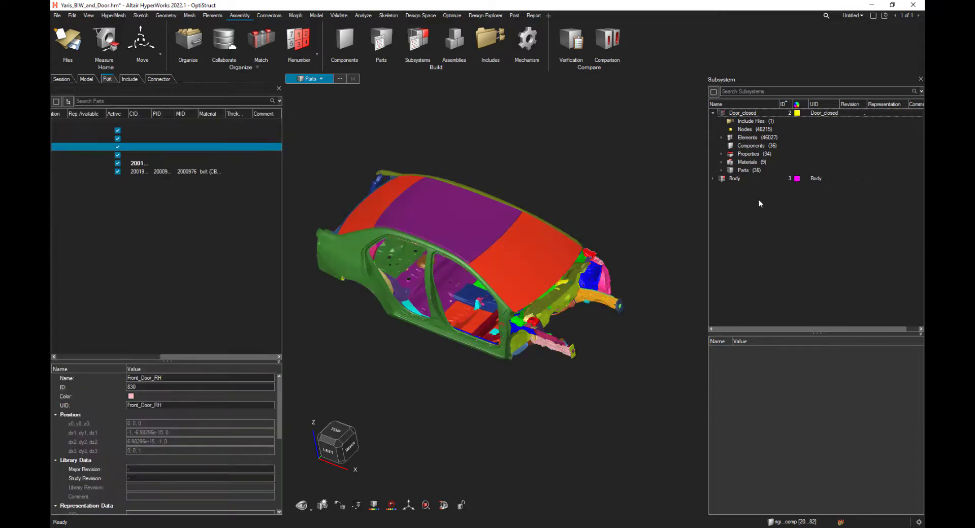
{"action": "left_click", "coordinate": [735, 180]}
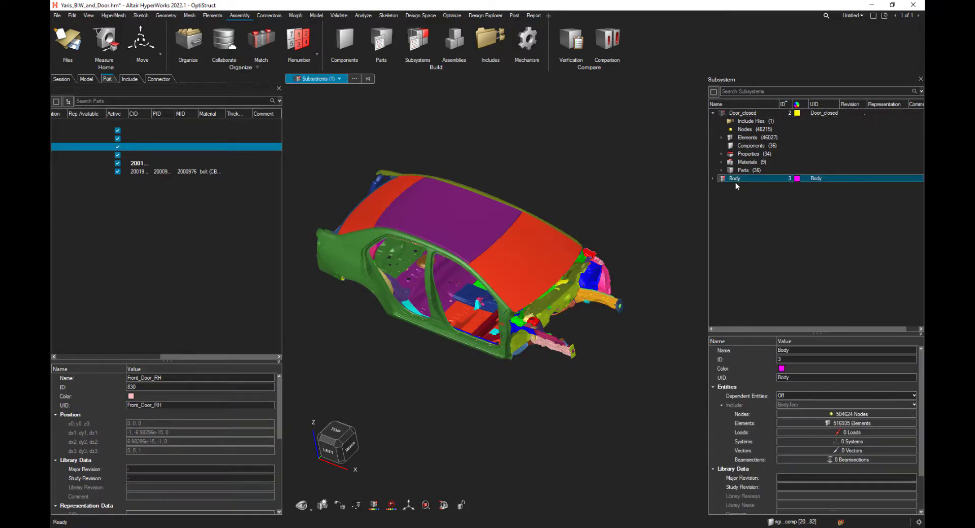
{"action": "left_click", "coordinate": [750, 233]}
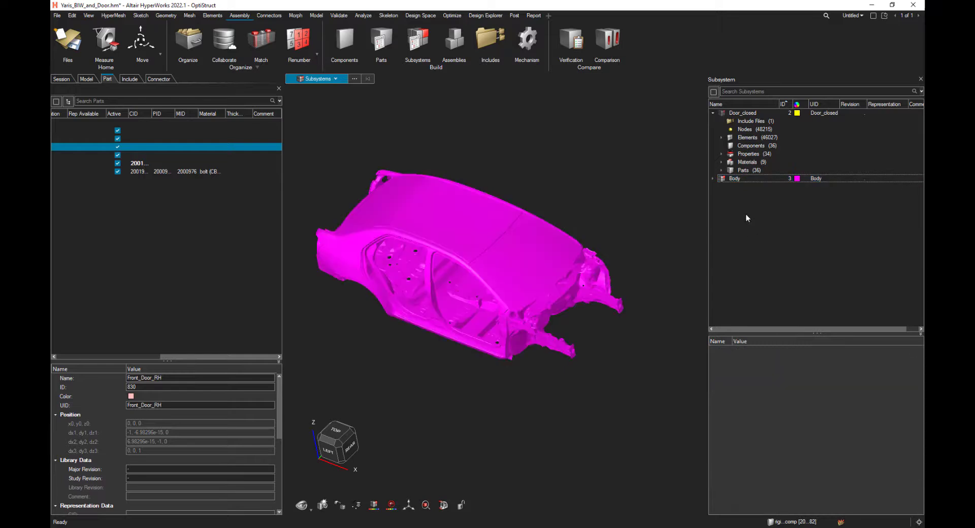
{"action": "left_click", "coordinate": [722, 113]}
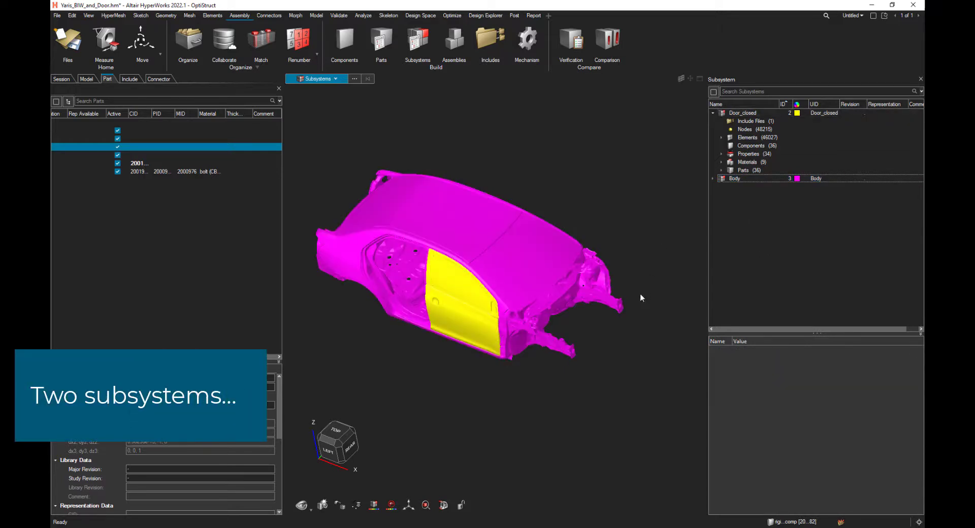
{"action": "mouse_move", "coordinate": [640, 297]}
{"action": "middle_mouse_down"}
{"action": "mouse_move", "coordinate": [629, 309]}
{"action": "mouse_move", "coordinate": [653, 305]}
{"action": "middle_mouse_up"}
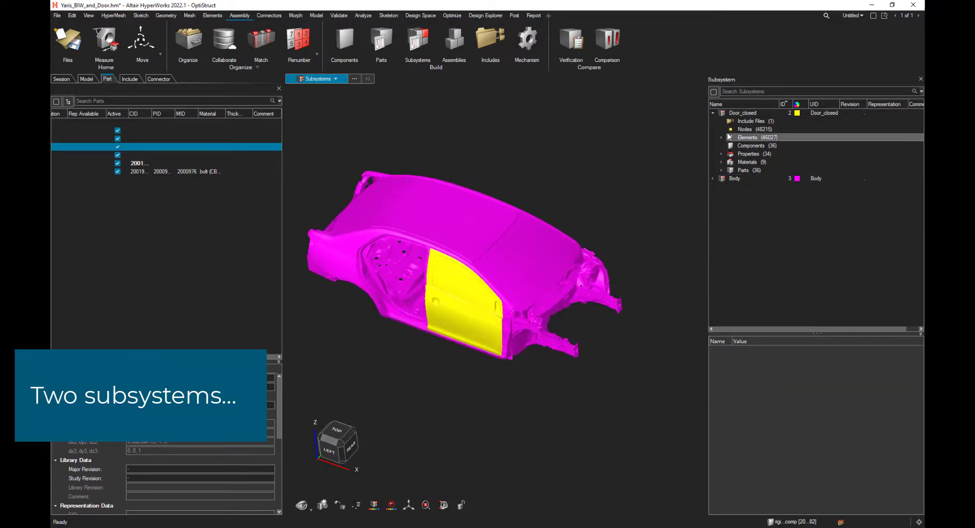
- Highlight the Body subsystem and examine the hinge area where the door meets the body
{"action": "left_click", "coordinate": [737, 179]}
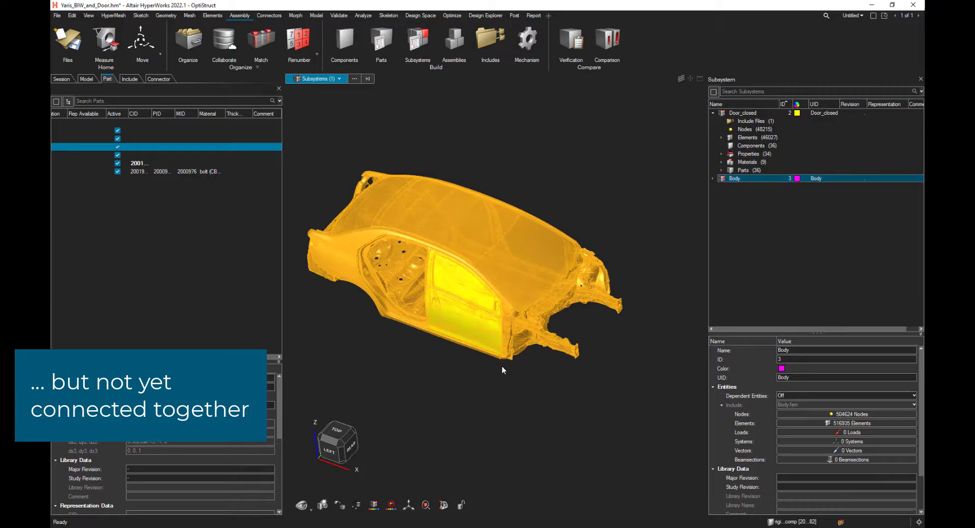
{"action": "key", "text": "Escape"}
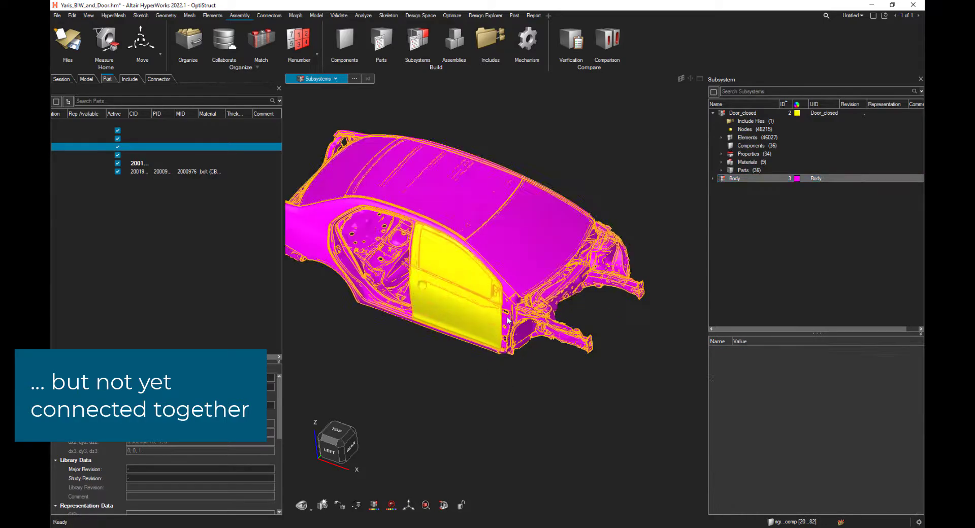
{"action": "scroll", "coordinate": [505, 308], "scroll_direction": "up", "scroll_amount": 5}
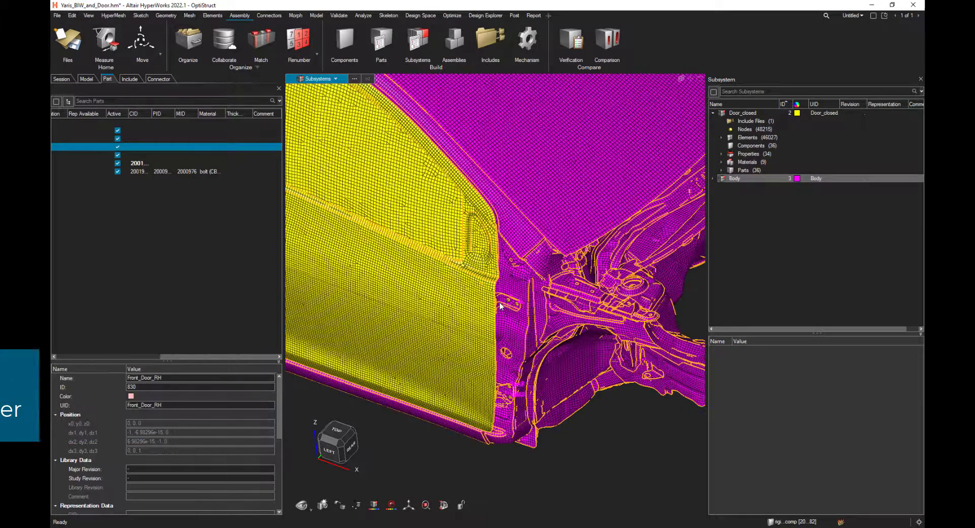
{"action": "scroll", "coordinate": [500, 305], "scroll_direction": "up", "scroll_amount": 4}
{"action": "middle_click_drag", "start_coordinate": [504, 310], "coordinate": [478, 285]}
{"action": "scroll", "coordinate": [465, 305], "scroll_direction": "up", "scroll_amount": 5}
{"action": "middle_click_drag", "start_coordinate": [461, 252], "coordinate": [484, 259]}
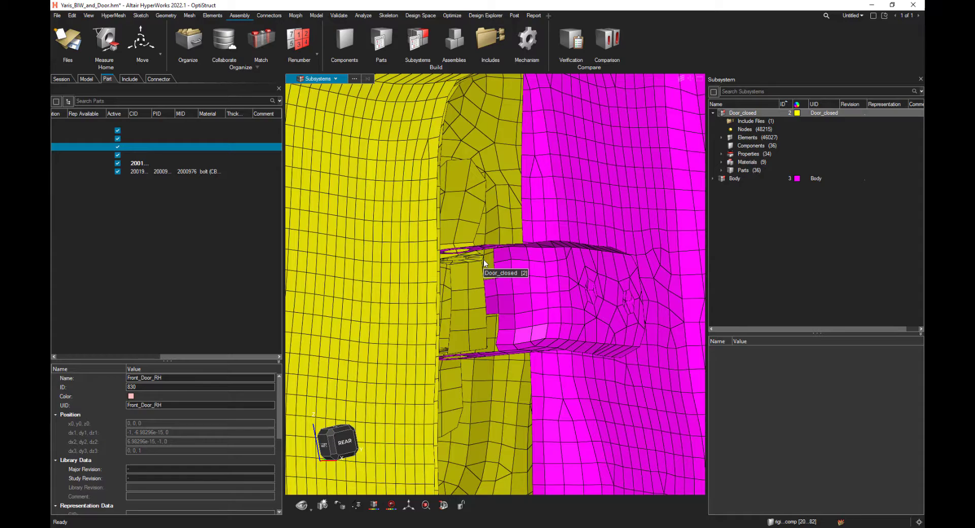
{"action": "scroll", "coordinate": [483, 265], "scroll_direction": "down", "scroll_amount": 8}
{"action": "middle_click_drag", "start_coordinate": [484, 264], "coordinate": [497, 244]}
{"action": "scroll", "coordinate": [493, 244], "scroll_direction": "down", "scroll_amount": 1}
- Isolate the four bracket components of the upper and lower door hinges and fit them in the view
{"action": "key", "text": "Escape"}
{"action": "key", "text": "Escape"}
{"action": "scroll", "coordinate": [492, 236], "scroll_direction": "up", "scroll_amount": 7}
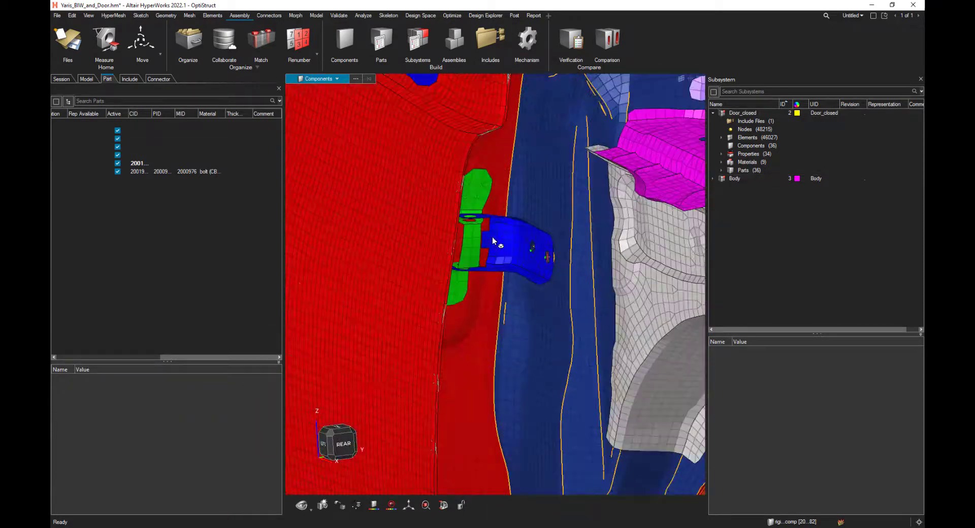
{"action": "left_click", "coordinate": [474, 230]}
{"action": "left_click", "coordinate": [495, 259]}
{"action": "right_click_drag", "start_coordinate": [515, 332], "coordinate": [503, 114]}
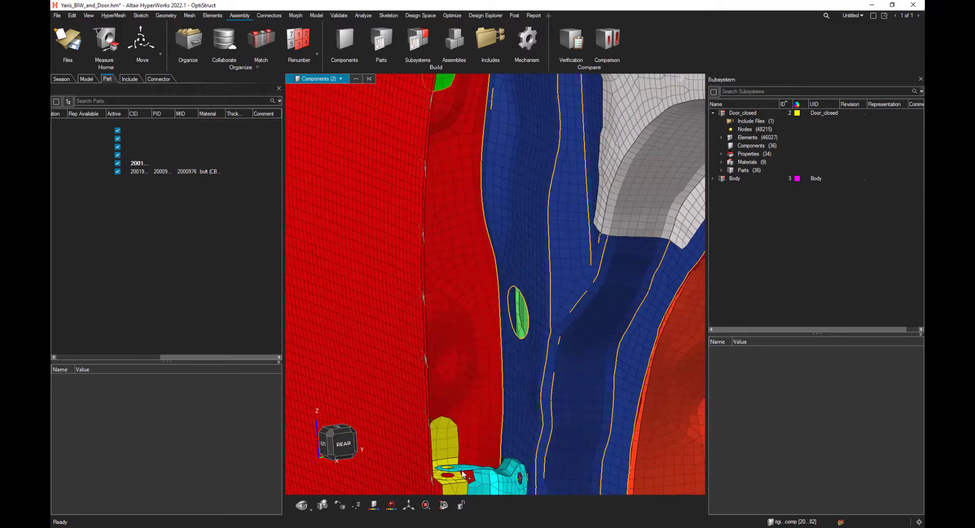
{"action": "left_click", "coordinate": [447, 445]}
{"action": "left_click", "coordinate": [482, 470]}
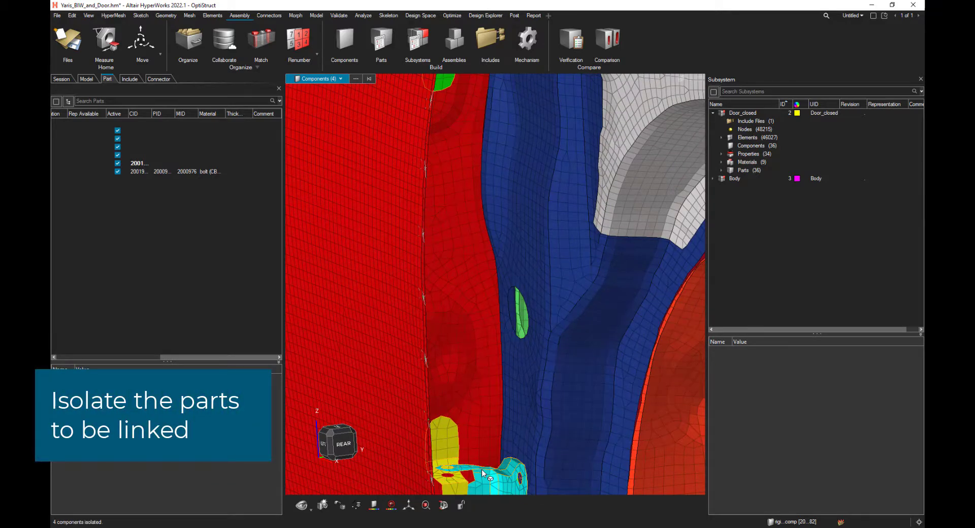
{"action": "key", "text": "i"}
{"action": "key", "text": "f"}
{"action": "middle_click_drag", "start_coordinate": [489, 283], "coordinate": [497, 311]}
- Create realized rigid attachments on the holes of the upper door-side hinge bracket, with link detection selection set to Automatic
{"action": "left_click", "coordinate": [270, 15]}
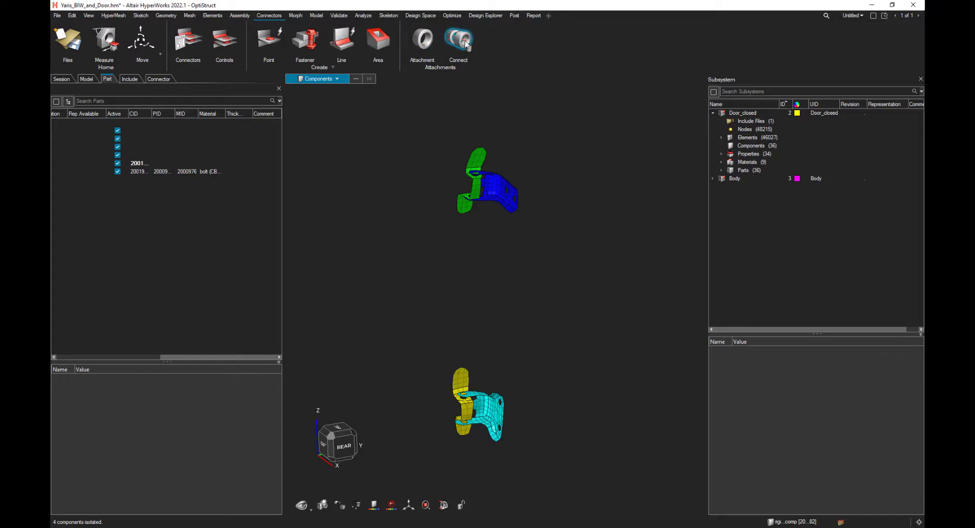
{"action": "left_click", "coordinate": [424, 42]}
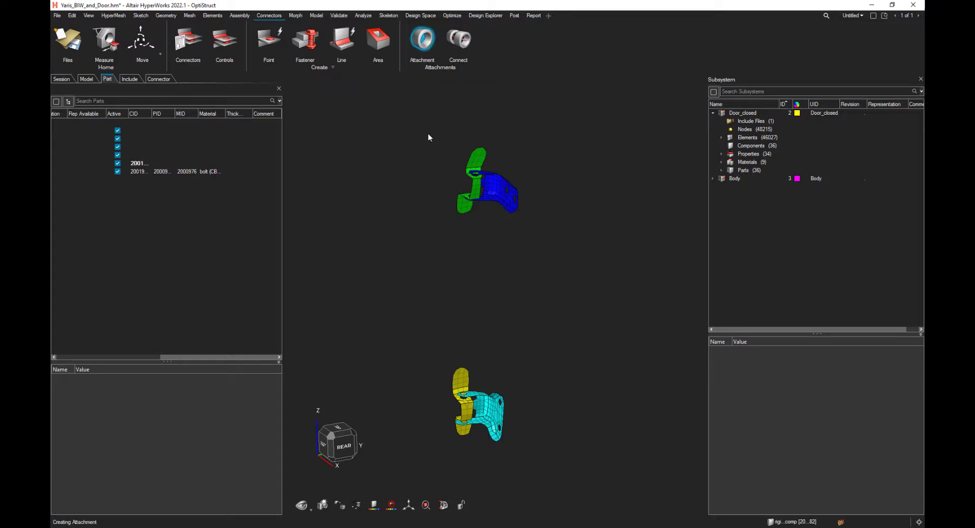
{"action": "scroll", "coordinate": [485, 183], "scroll_direction": "up", "scroll_amount": 6}
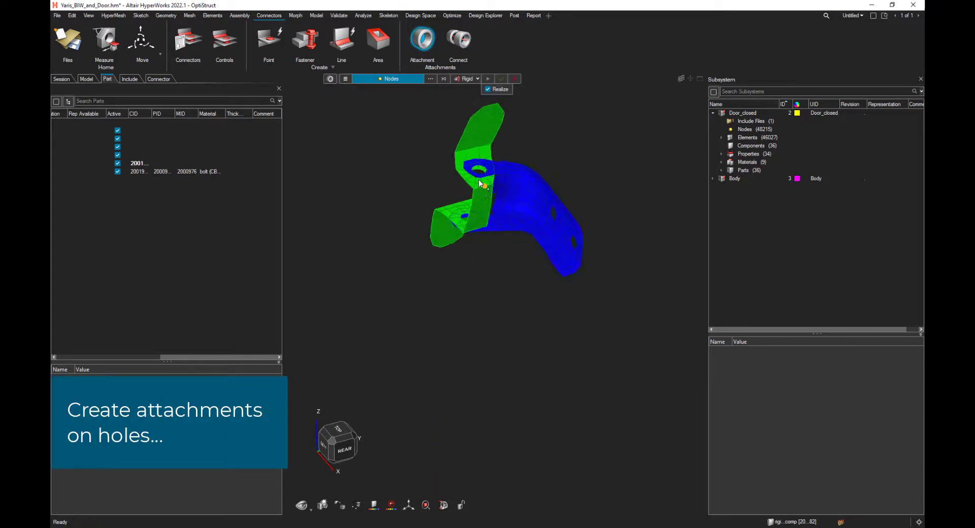
{"action": "right_click_drag", "start_coordinate": [484, 183], "coordinate": [518, 233]}
{"action": "middle_click_drag", "start_coordinate": [518, 233], "coordinate": [523, 232]}
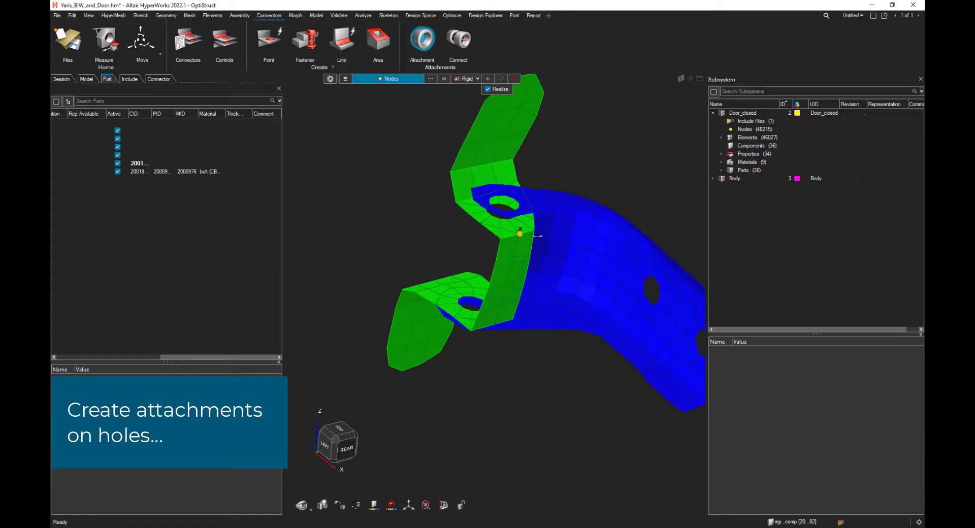
{"action": "left_click", "coordinate": [345, 80]}
{"action": "left_click", "coordinate": [466, 103]}
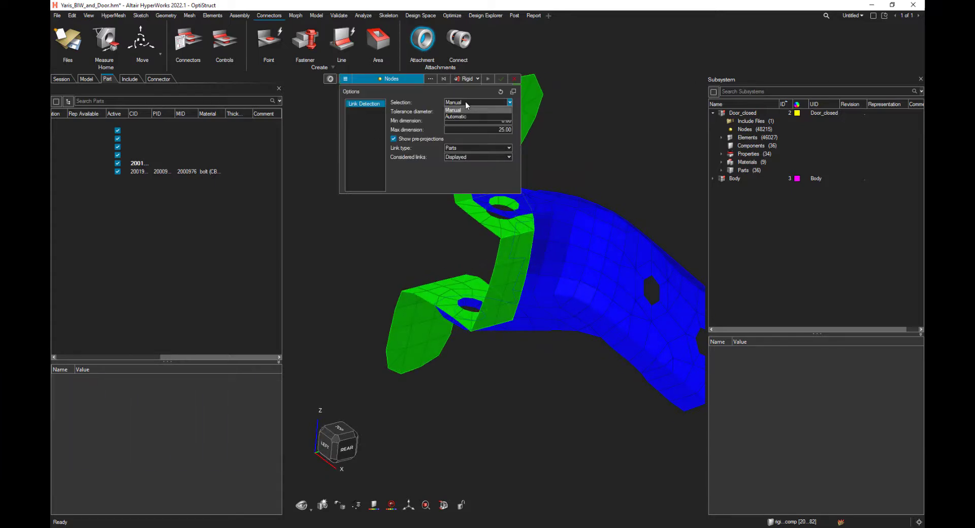
{"action": "left_click", "coordinate": [466, 116]}
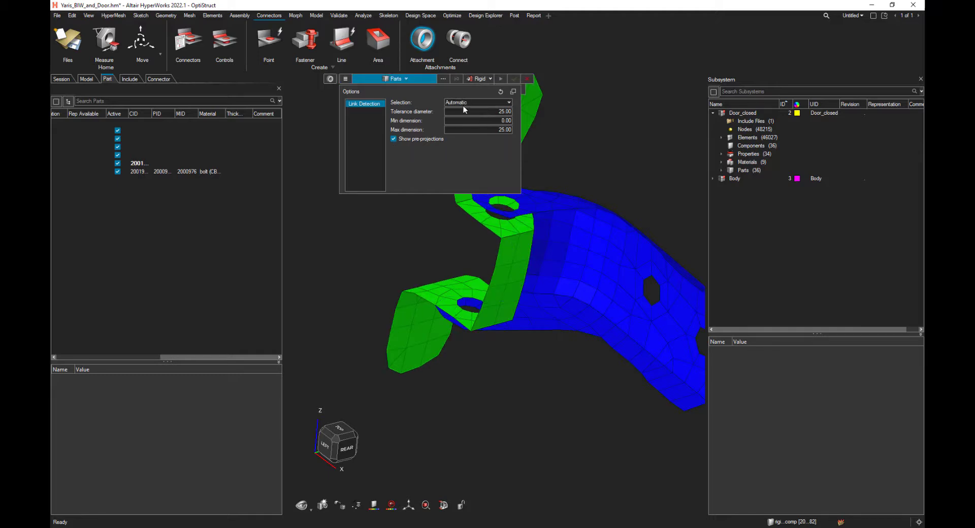
{"action": "left_click", "coordinate": [513, 241]}
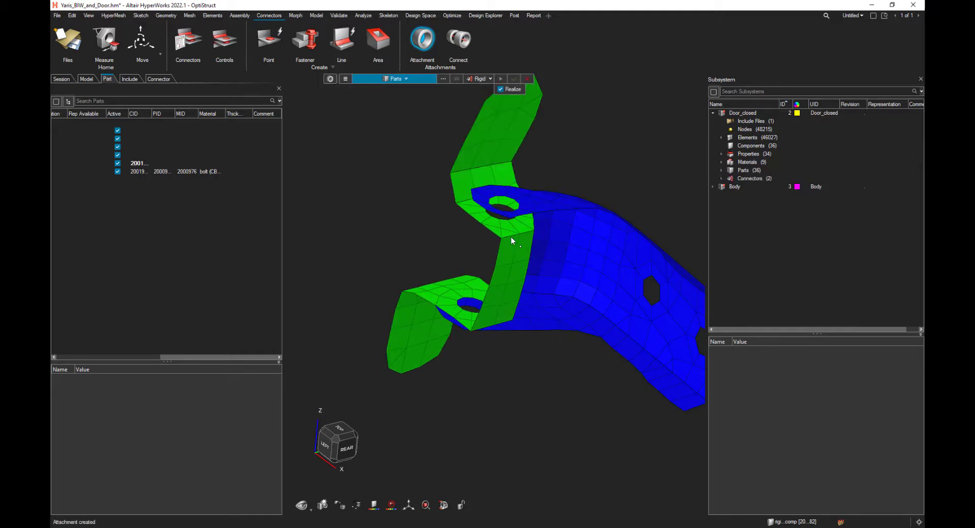
{"action": "middle_click_drag", "start_coordinate": [504, 232], "coordinate": [536, 241]}
{"action": "scroll", "coordinate": [491, 224], "scroll_direction": "up", "scroll_amount": 3}
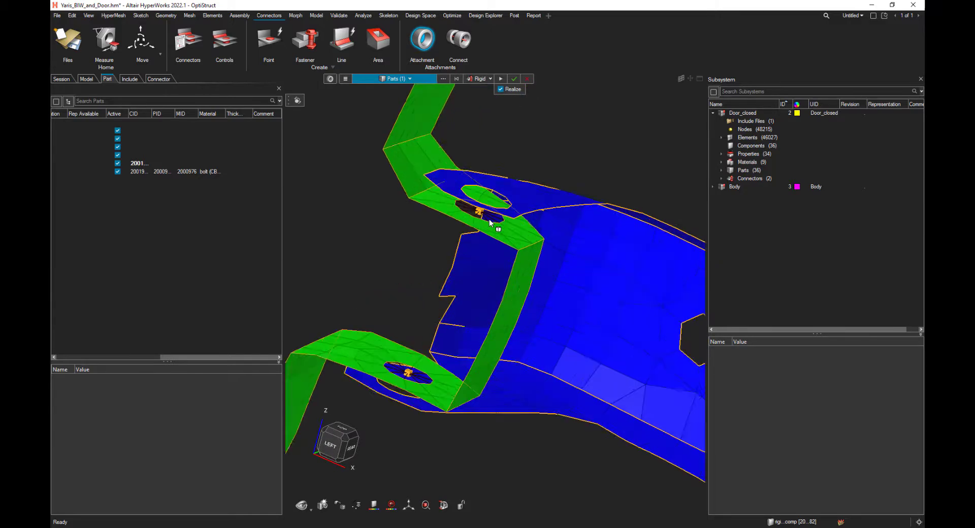
- Create the rigid attachments on the selected upper hinge bracket, plus two more from nodes on the holes of the mating body-side bracket
{"action": "middle_click_drag", "start_coordinate": [487, 227], "coordinate": [459, 229]}
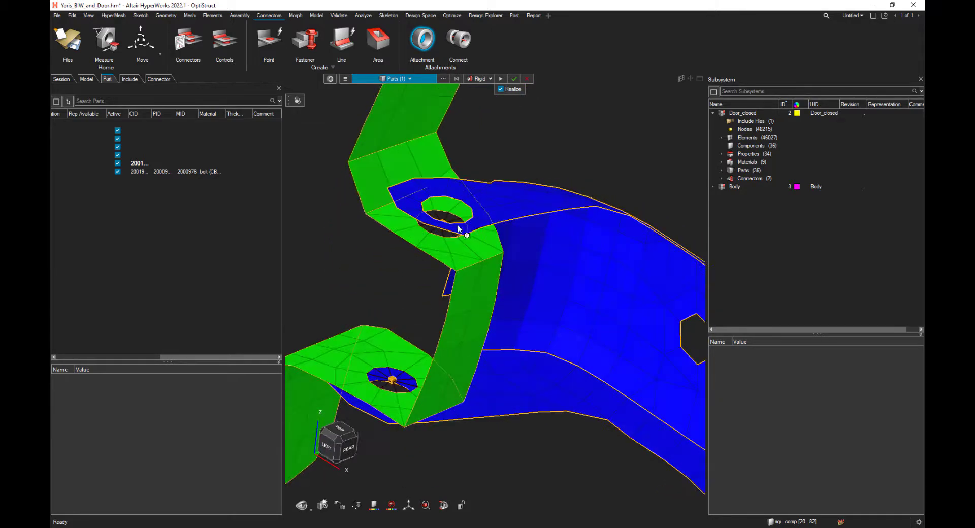
{"action": "left_click", "coordinate": [500, 80]}
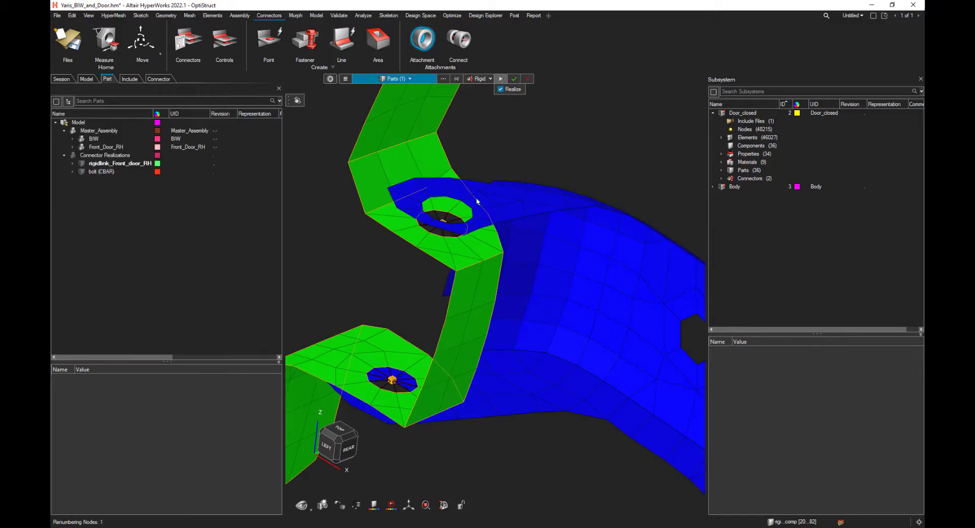
{"action": "left_click", "coordinate": [346, 80]}
{"action": "left_click", "coordinate": [463, 103]}
{"action": "left_click", "coordinate": [460, 111]}
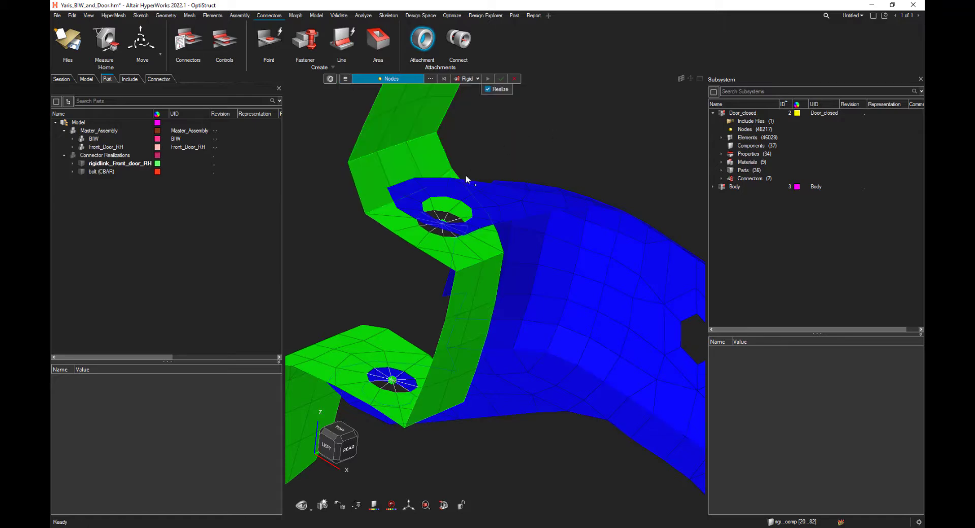
{"action": "left_click", "coordinate": [445, 199]}
{"action": "left_click_drag", "start_coordinate": [387, 414], "coordinate": [399, 461], "text": "ctrl"}
{"action": "left_click", "coordinate": [394, 447]}
{"action": "scroll", "coordinate": [410, 346], "scroll_direction": "down", "scroll_amount": 3}
{"action": "middle_click_drag", "start_coordinate": [410, 344], "coordinate": [410, 361]}
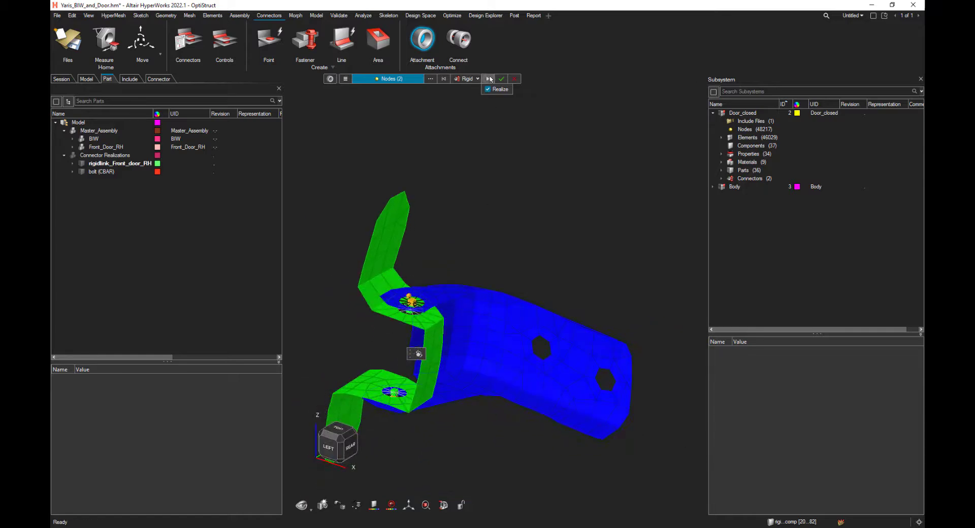
{"action": "middle_click", "coordinate": [468, 246]}
- Create realized rigid attachments from four nodes, one on each hole of the lower hinge's door-side and body-side brackets
{"action": "right_click_drag", "start_coordinate": [449, 345], "coordinate": [538, 237]}
{"action": "middle_click_drag", "start_coordinate": [538, 237], "coordinate": [524, 246]}
{"action": "scroll", "coordinate": [463, 285], "scroll_direction": "down", "scroll_amount": 4}
{"action": "right_click_drag", "start_coordinate": [468, 480], "coordinate": [574, 173]}
{"action": "scroll", "coordinate": [509, 303], "scroll_direction": "up", "scroll_amount": 5}
{"action": "scroll", "coordinate": [570, 184], "scroll_direction": "down", "scroll_amount": 1}
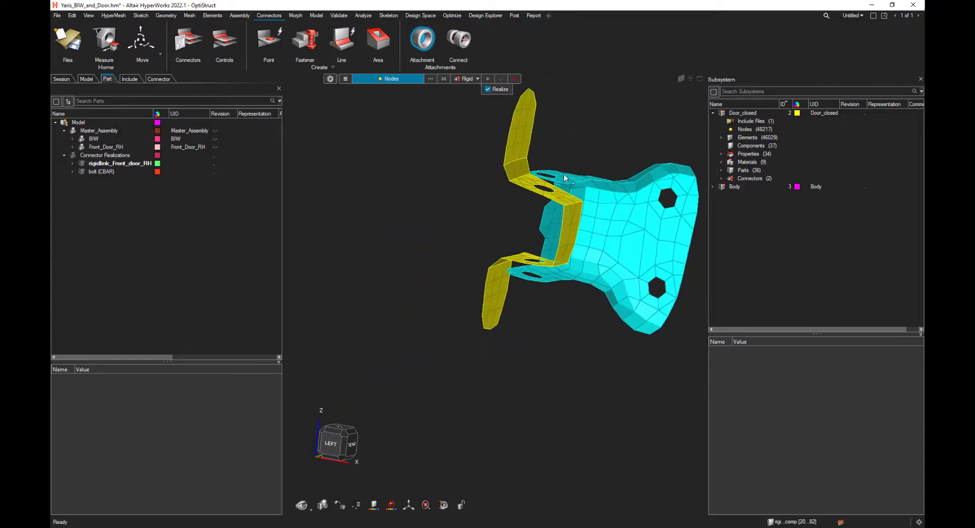
{"action": "middle_click_drag", "start_coordinate": [563, 177], "coordinate": [556, 188]}
{"action": "scroll", "coordinate": [556, 188], "scroll_direction": "up", "scroll_amount": 4}
{"action": "left_click", "coordinate": [523, 177]}
{"action": "left_click", "coordinate": [508, 411]}
{"action": "left_click", "coordinate": [480, 448]}
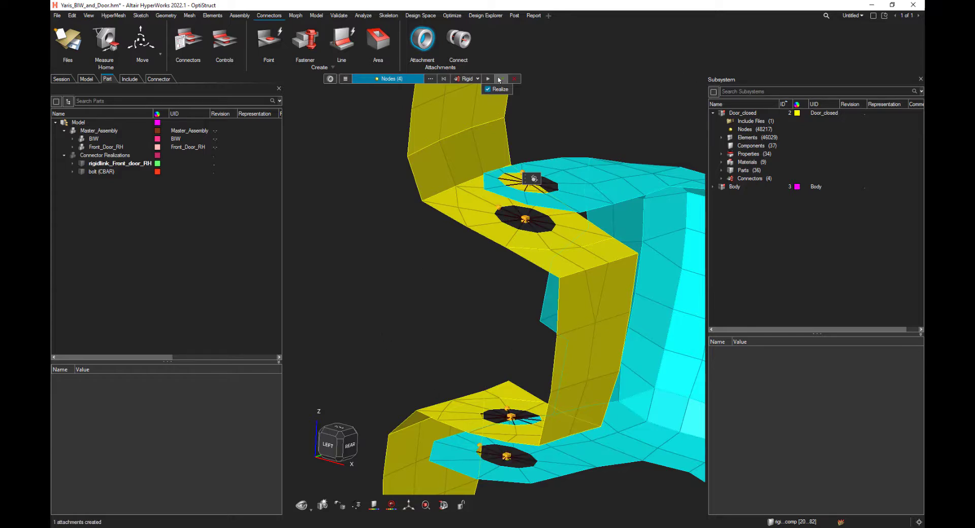
{"action": "left_click", "coordinate": [489, 80]}
{"action": "scroll", "coordinate": [508, 231], "scroll_direction": "down", "scroll_amount": 3}
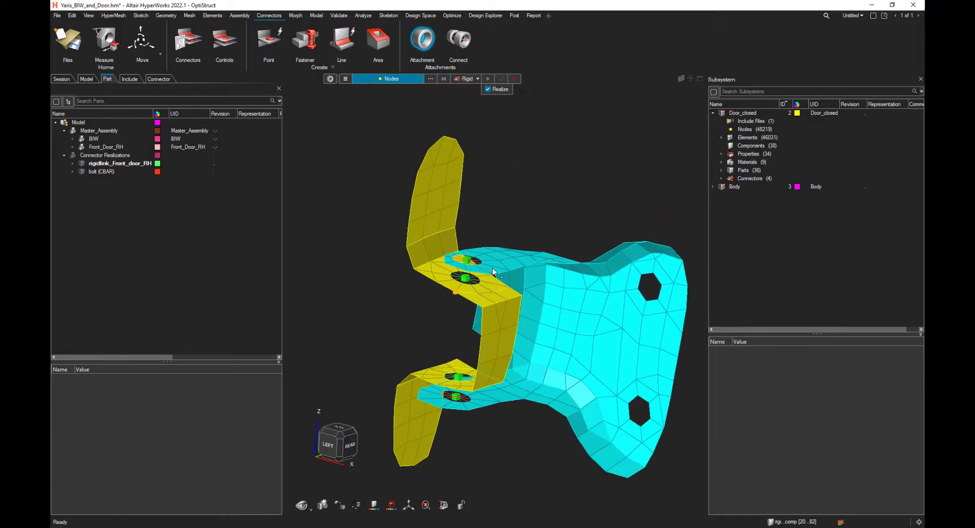
- Connect all eight attachments of the upper and lower hinges with realized Bolt connectors
{"action": "middle_click_drag", "start_coordinate": [496, 270], "coordinate": [516, 262]}
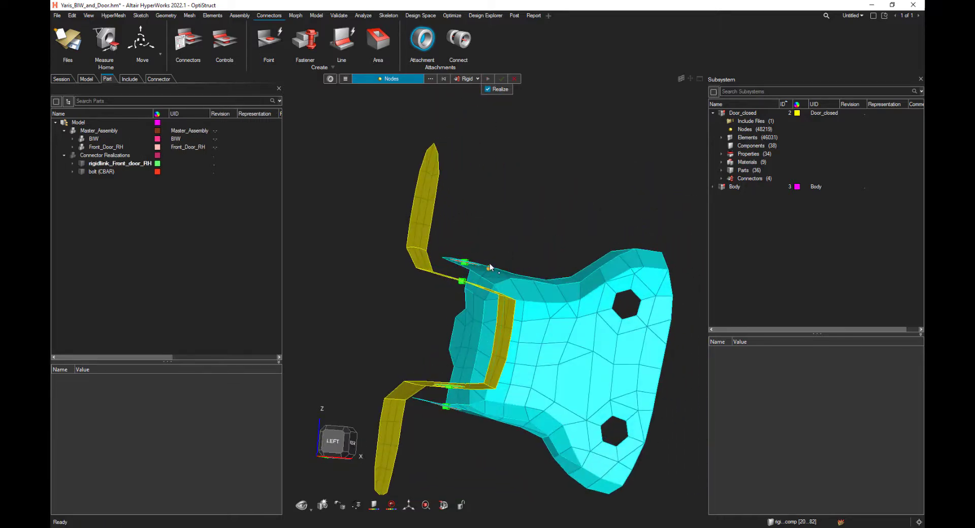
{"action": "scroll", "coordinate": [491, 268], "scroll_direction": "down", "scroll_amount": 5}
{"action": "right_click_drag", "start_coordinate": [503, 218], "coordinate": [496, 294]}
{"action": "right_click_drag", "start_coordinate": [502, 240], "coordinate": [485, 398]}
{"action": "middle_click_drag", "start_coordinate": [516, 165], "coordinate": [512, 191]}
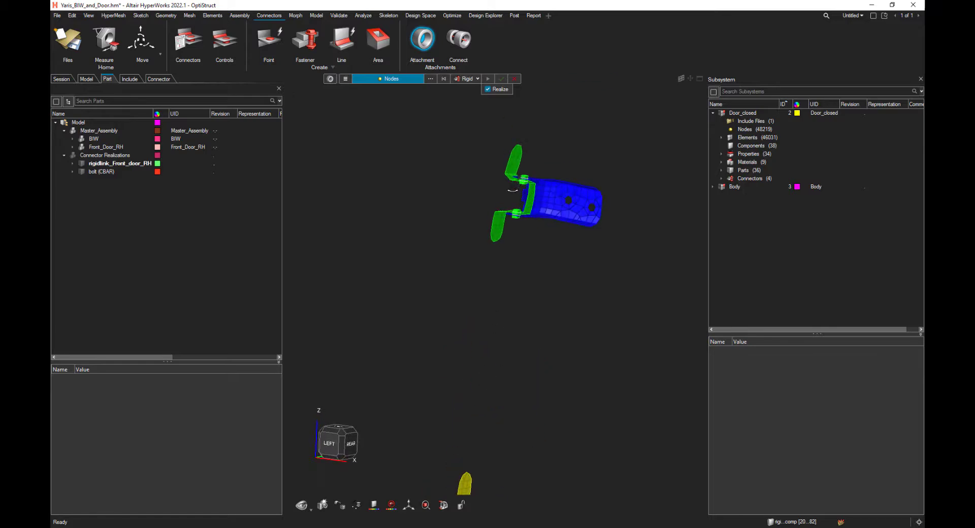
{"action": "scroll", "coordinate": [529, 180], "scroll_direction": "up", "scroll_amount": 4}
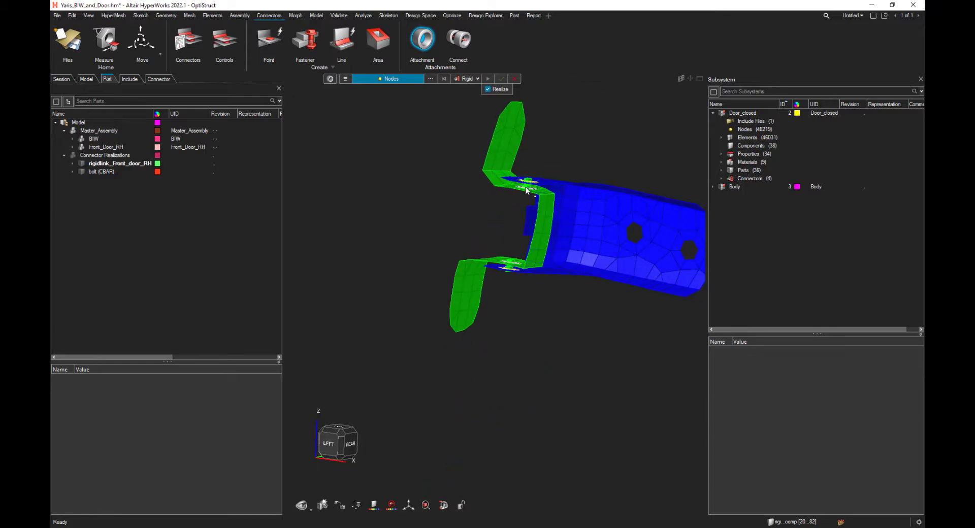
{"action": "left_click", "coordinate": [459, 39]}
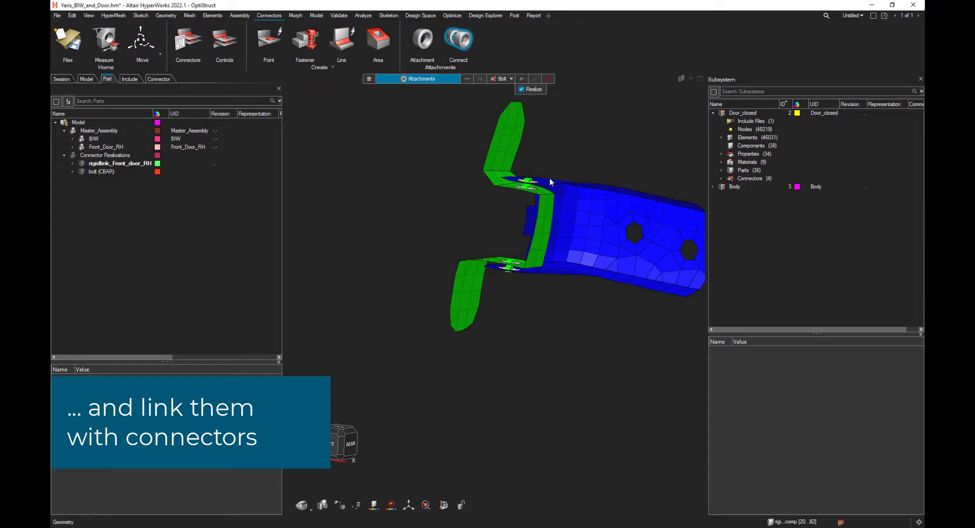
{"action": "scroll", "coordinate": [447, 146], "scroll_direction": "down", "scroll_amount": 3}
{"action": "left_click_drag", "start_coordinate": [446, 142], "coordinate": [527, 252]}
{"action": "scroll", "coordinate": [528, 252], "scroll_direction": "down", "scroll_amount": 3}
{"action": "right_click_drag", "start_coordinate": [538, 283], "coordinate": [534, 215]}
{"action": "left_click_drag", "start_coordinate": [426, 301], "coordinate": [508, 432]}
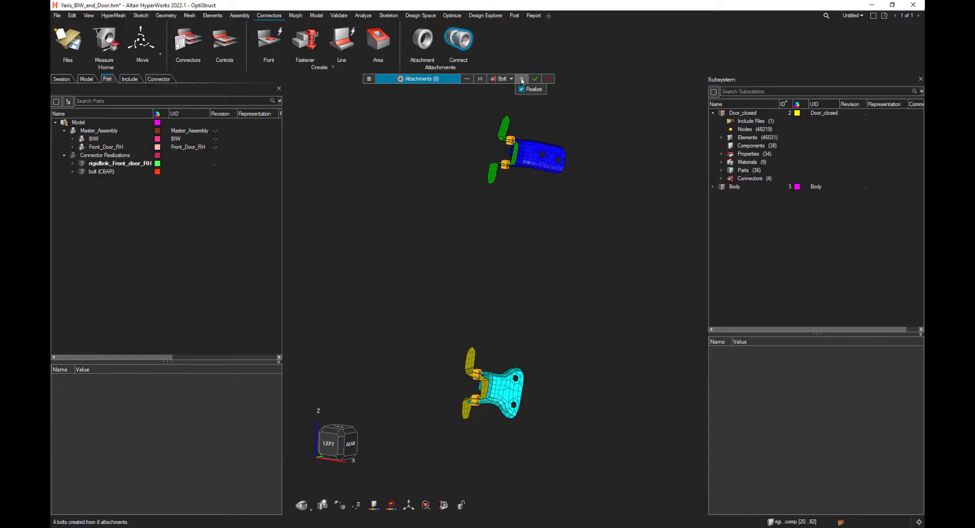
{"action": "left_click", "coordinate": [522, 80]}
- Examine the bolt connection between the attachments of the upper hinge brackets
{"action": "scroll", "coordinate": [510, 185], "scroll_direction": "up", "scroll_amount": 6}
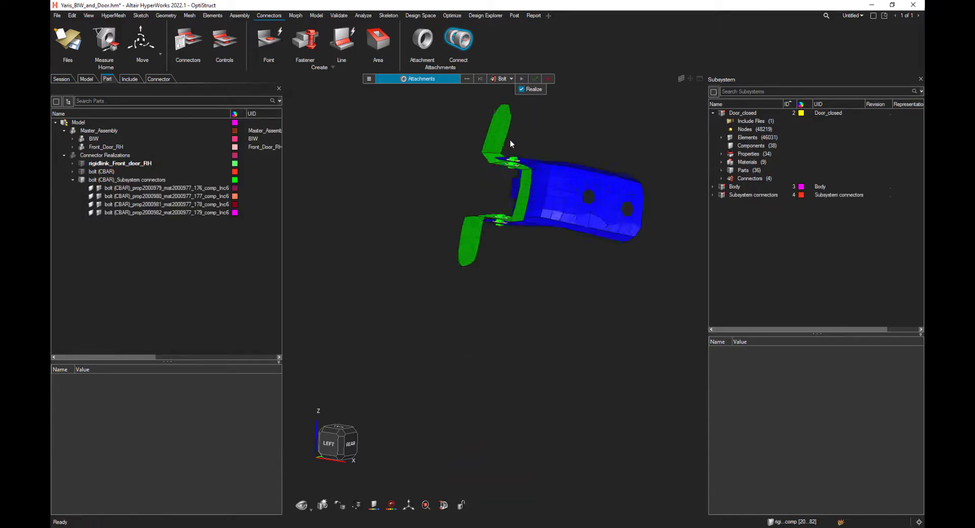
{"action": "middle_click_drag", "start_coordinate": [510, 186], "coordinate": [516, 165]}
{"action": "mouse_move", "coordinate": [355, 509]}
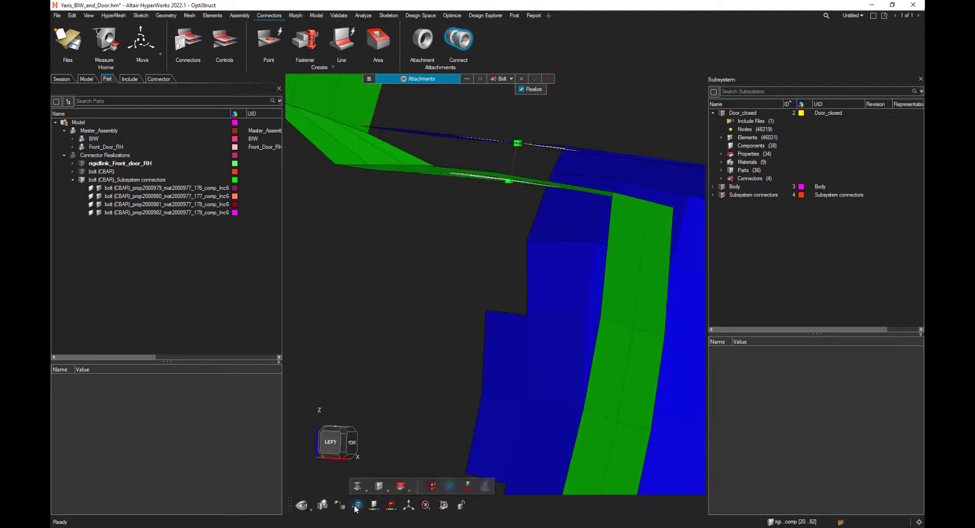
{"action": "scroll", "coordinate": [469, 165], "scroll_direction": "down", "scroll_amount": 3}
{"action": "right_click_drag", "start_coordinate": [474, 245], "coordinate": [471, 131]}
{"action": "scroll", "coordinate": [448, 322], "scroll_direction": "down", "scroll_amount": 5}
{"action": "middle_click_drag", "start_coordinate": [447, 322], "coordinate": [480, 366]}
- Display the complete car and isolate the Front_Door_RH assembly
{"action": "key", "text": "a"}
{"action": "key", "text": "Escape"}
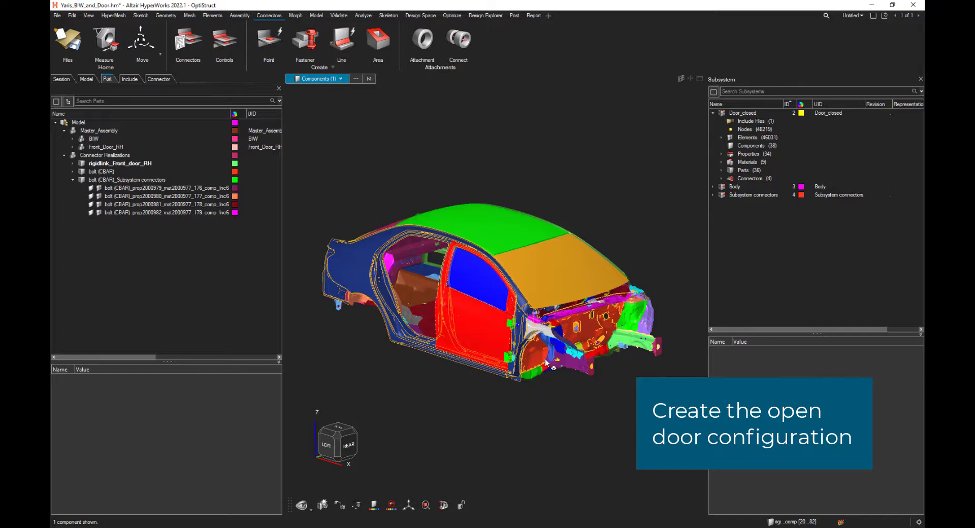
{"action": "middle_click_drag", "start_coordinate": [529, 345], "coordinate": [504, 308]}
{"action": "left_click", "coordinate": [506, 319]}
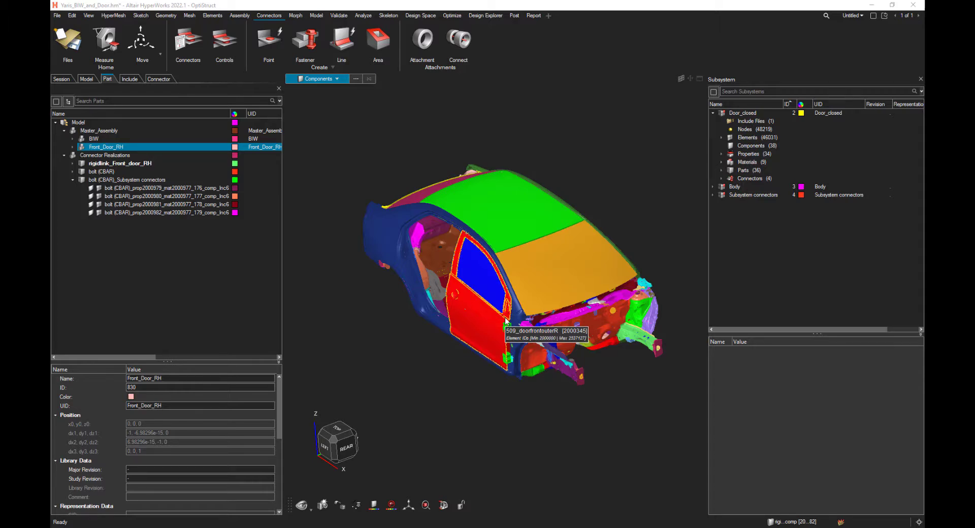
{"action": "right_click", "coordinate": [115, 149]}
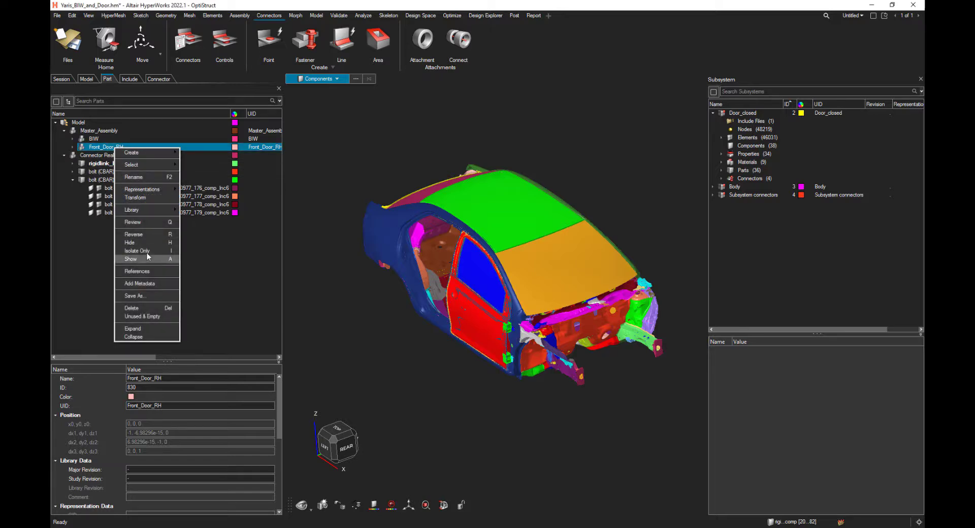
{"action": "left_click", "coordinate": [141, 251]}
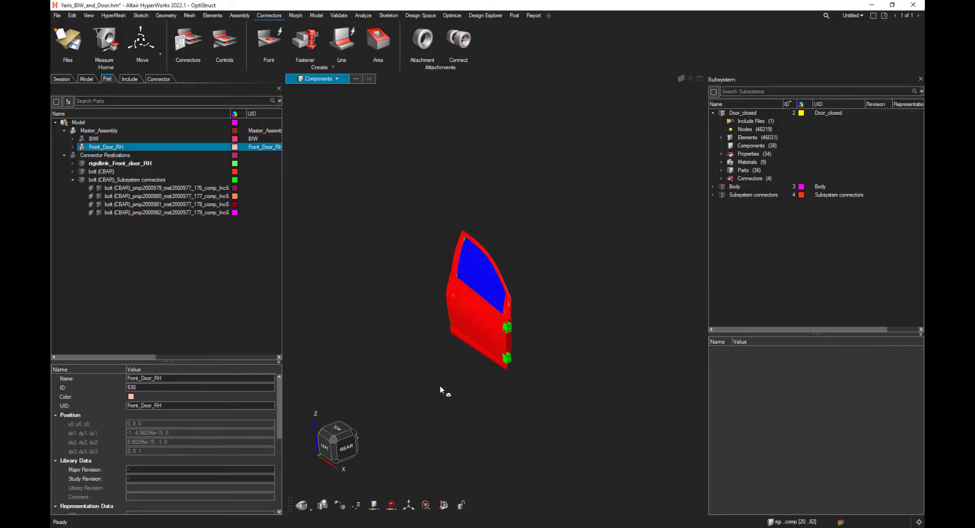
- Select all 35 parts of the front door and create instances of them
{"action": "left_click_drag", "start_coordinate": [399, 197], "coordinate": [572, 403]}
{"action": "right_click_drag", "start_coordinate": [409, 318], "coordinate": [405, 222]}
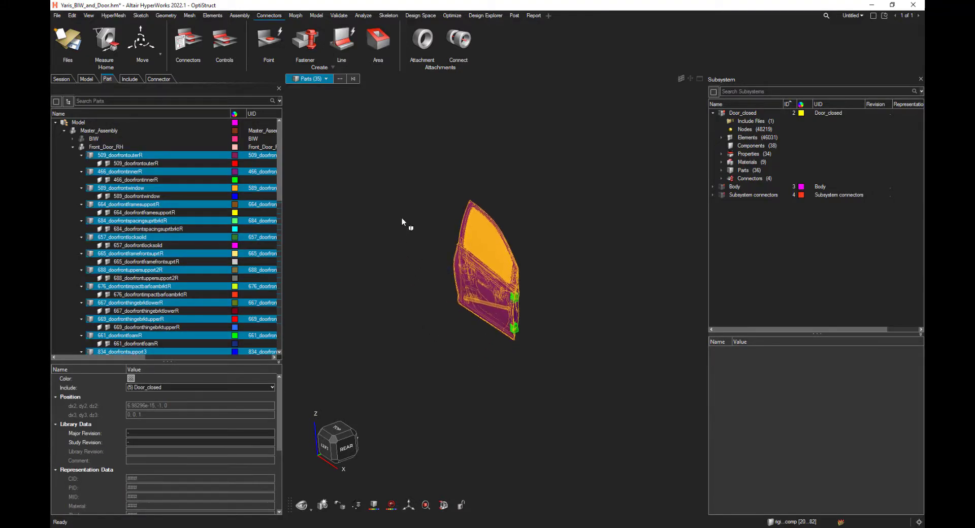
{"action": "right_click", "coordinate": [405, 222]}
{"action": "mouse_move", "coordinate": [426, 270]}
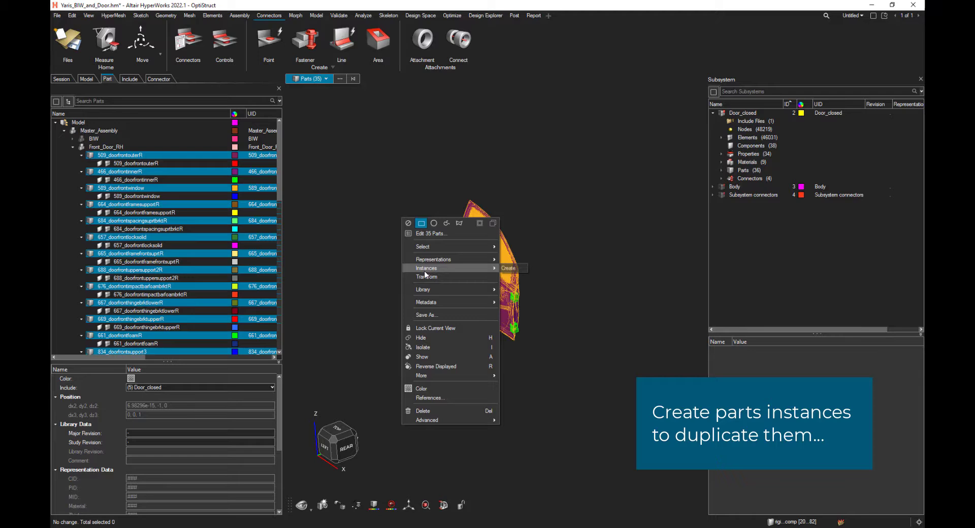
{"action": "left_click", "coordinate": [516, 271]}
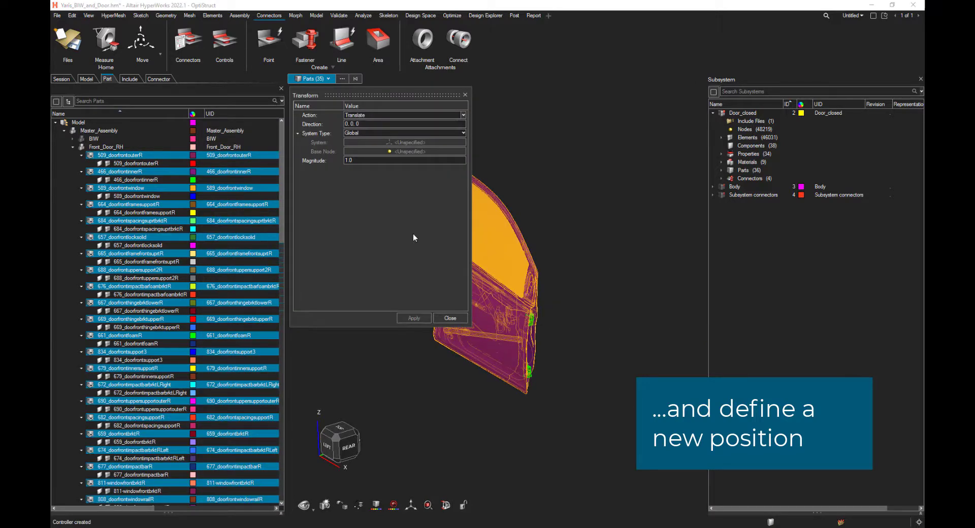
- Set the instance transform to Rotate, with direction -0.08, -0.05, -1.00 defined between hole centres of the two door hinge brackets
{"action": "left_click_drag", "start_coordinate": [388, 95], "coordinate": [390, 101]}
{"action": "left_click", "coordinate": [396, 123]}
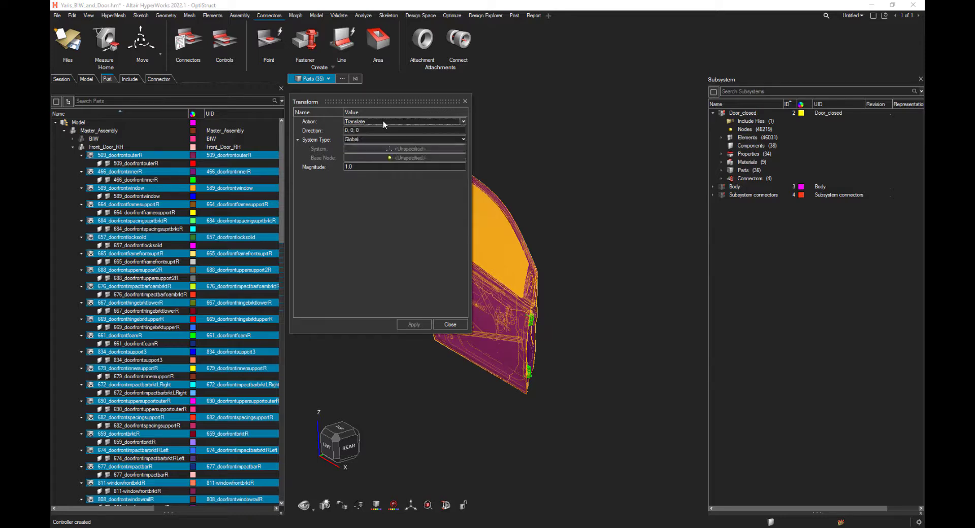
{"action": "left_click", "coordinate": [368, 136]}
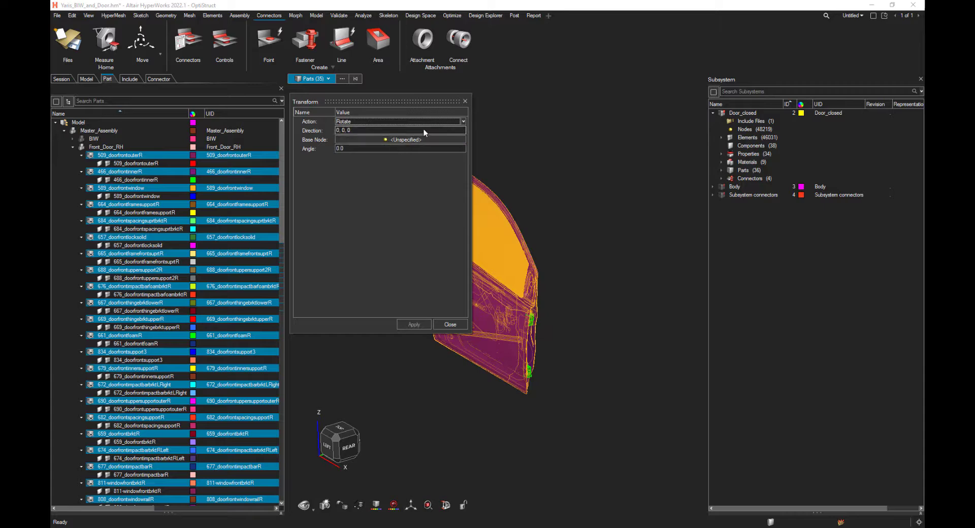
{"action": "left_click", "coordinate": [341, 130]}
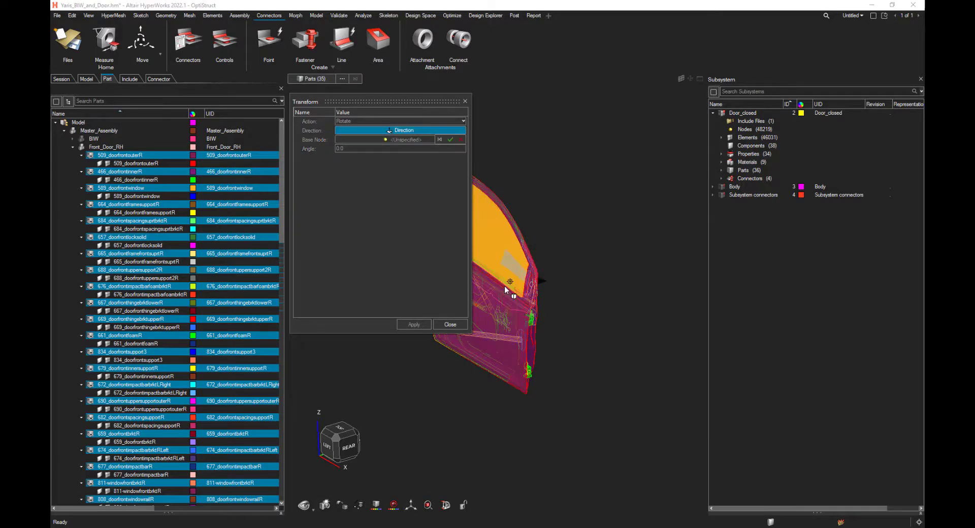
{"action": "middle_click_drag", "start_coordinate": [506, 285], "coordinate": [508, 251]}
{"action": "scroll", "coordinate": [514, 252], "scroll_direction": "up", "scroll_amount": 6}
{"action": "right_click_drag", "start_coordinate": [508, 250], "coordinate": [607, 238], "text": "ctrl"}
{"action": "scroll", "coordinate": [618, 235], "scroll_direction": "up", "scroll_amount": 4}
{"action": "left_click", "coordinate": [617, 233]}
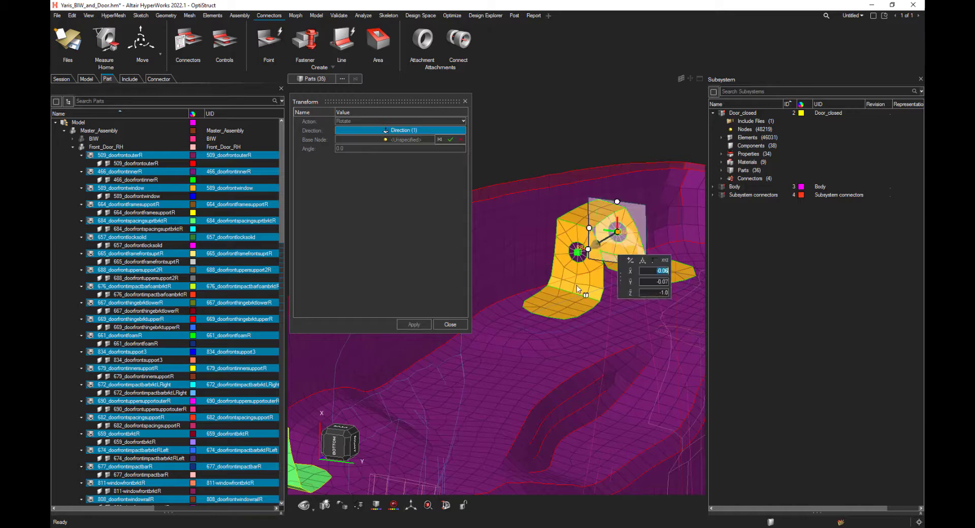
{"action": "right_click_drag", "start_coordinate": [576, 286], "coordinate": [705, 228]}
{"action": "scroll", "coordinate": [603, 212], "scroll_direction": "down", "scroll_amount": 3}
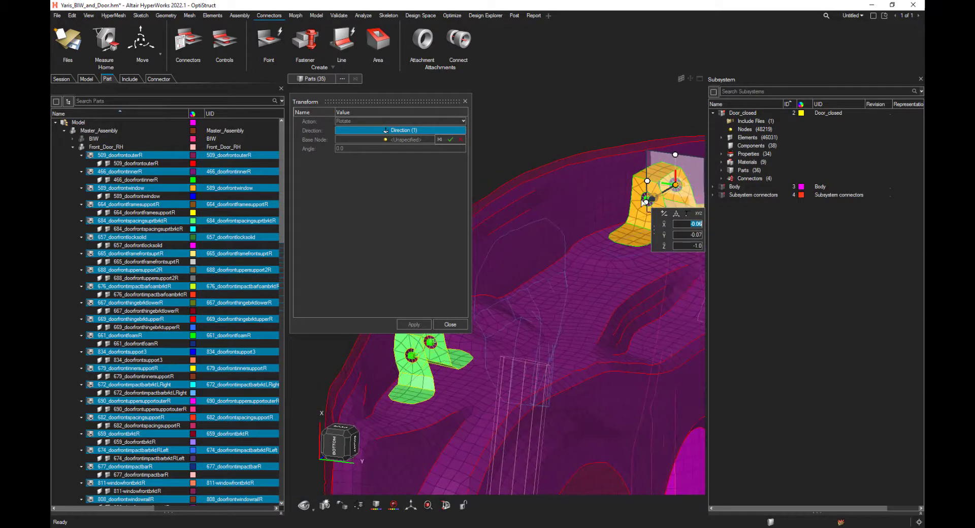
{"action": "left_click_drag", "start_coordinate": [646, 202], "coordinate": [412, 356]}
{"action": "left_click", "coordinate": [450, 140]}
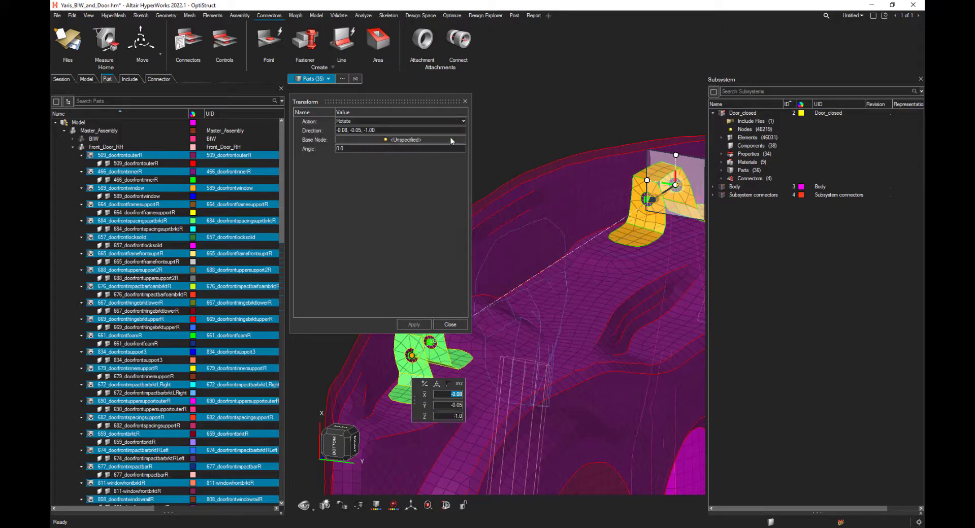
- Set the rotation's base node to the hole-centre node on the hinge bracket where the direction starts
{"action": "left_click", "coordinate": [416, 138]}
{"action": "scroll", "coordinate": [585, 202], "scroll_direction": "up", "scroll_amount": 5}
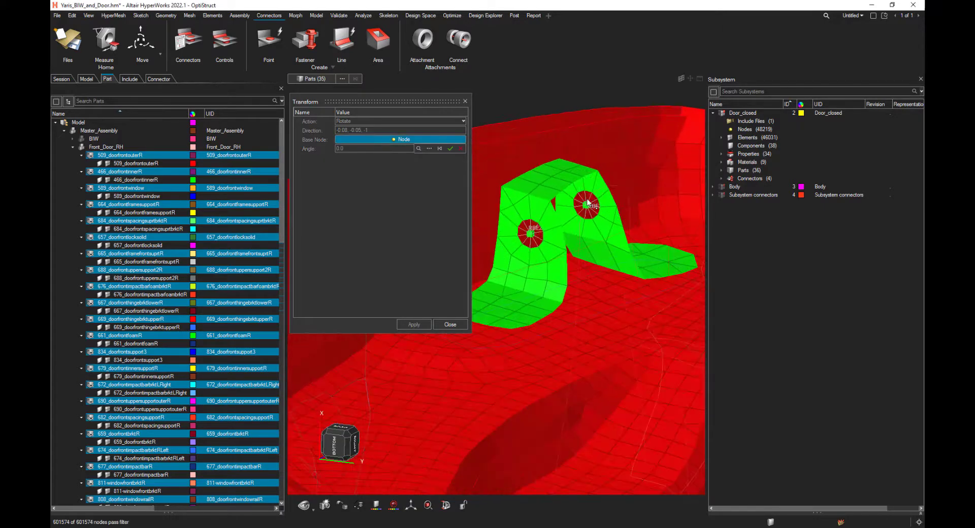
{"action": "left_click", "coordinate": [587, 207]}
{"action": "scroll", "coordinate": [586, 207], "scroll_direction": "down", "scroll_amount": 5}
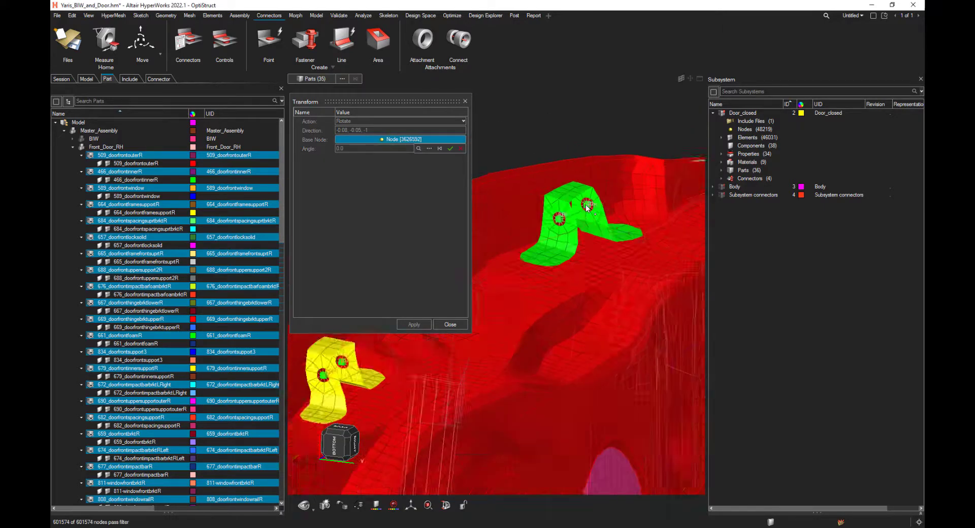
{"action": "left_click", "coordinate": [449, 149]}
- Set the rotation angle to -30 and apply the transform to the door part instances
{"action": "left_click", "coordinate": [358, 149]}
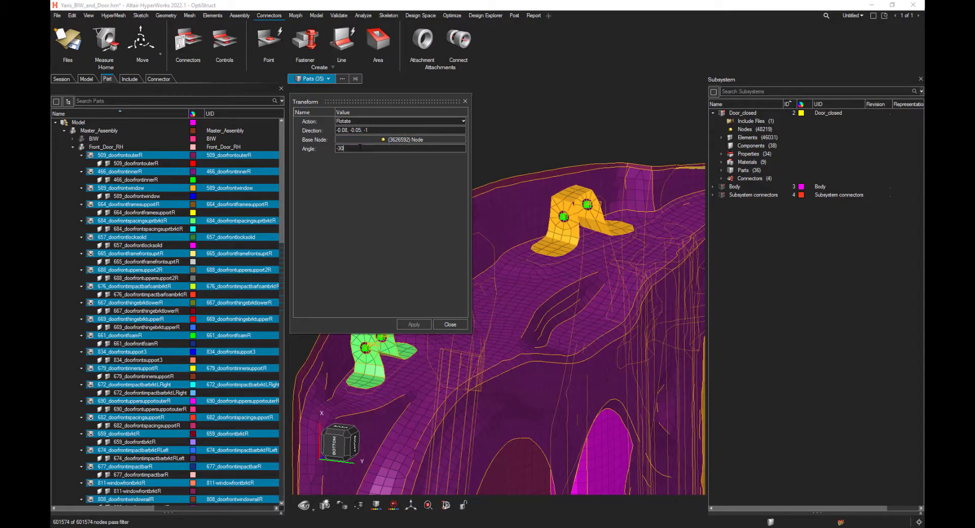
{"action": "scroll", "coordinate": [523, 142], "scroll_direction": "down", "scroll_amount": 7}
{"action": "right_click_drag", "start_coordinate": [523, 142], "coordinate": [592, 198]}
{"action": "middle_click_drag", "start_coordinate": [592, 198], "coordinate": [561, 174]}
{"action": "right_click_drag", "start_coordinate": [561, 174], "coordinate": [367, 183]}
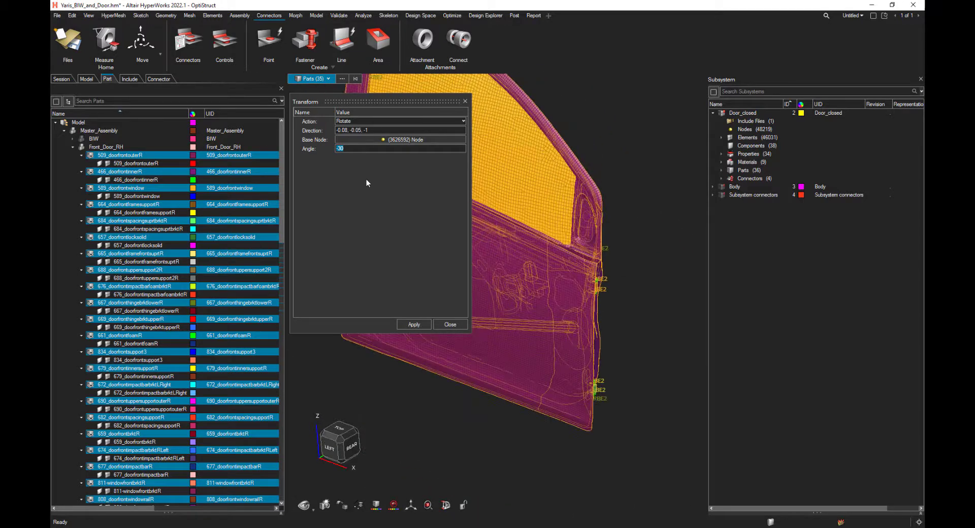
{"action": "left_click", "coordinate": [409, 325]}
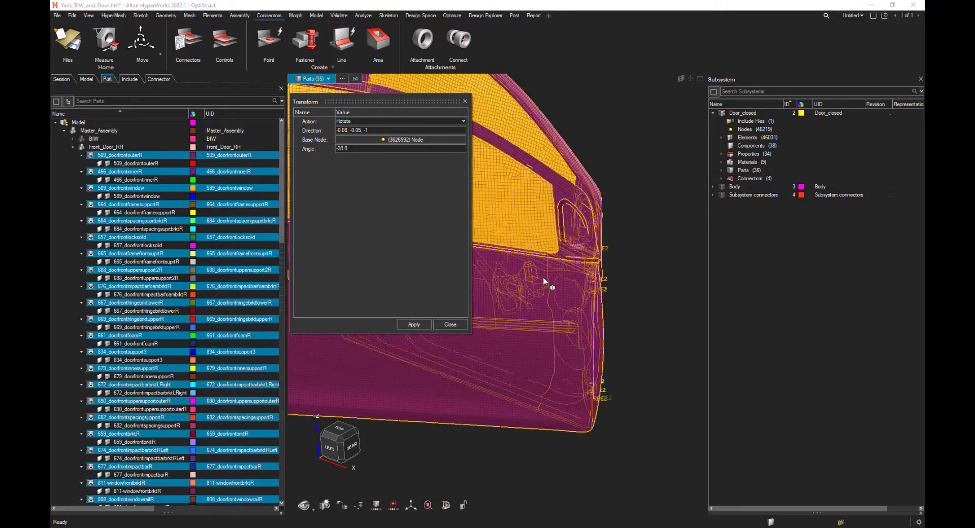
- Examine the rotated door instances against the original door position around the hinges
{"action": "right_click_drag", "start_coordinate": [563, 278], "coordinate": [567, 338]}
{"action": "middle_click_drag", "start_coordinate": [576, 338], "coordinate": [620, 318]}
{"action": "scroll", "coordinate": [557, 307], "scroll_direction": "up", "scroll_amount": 4}
{"action": "right_click_drag", "start_coordinate": [557, 307], "coordinate": [579, 342]}
{"action": "scroll", "coordinate": [578, 342], "scroll_direction": "down", "scroll_amount": 3}
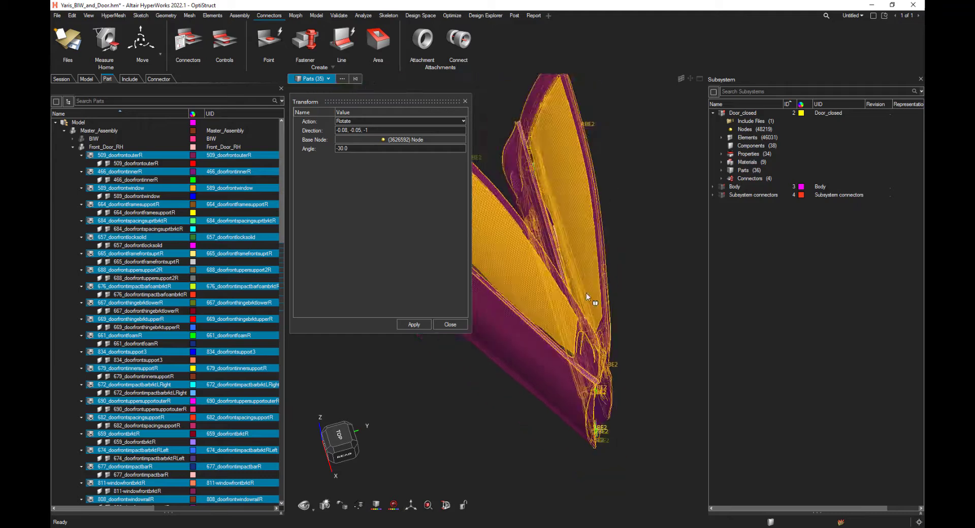
{"action": "right_click_drag", "start_coordinate": [583, 216], "coordinate": [575, 263]}
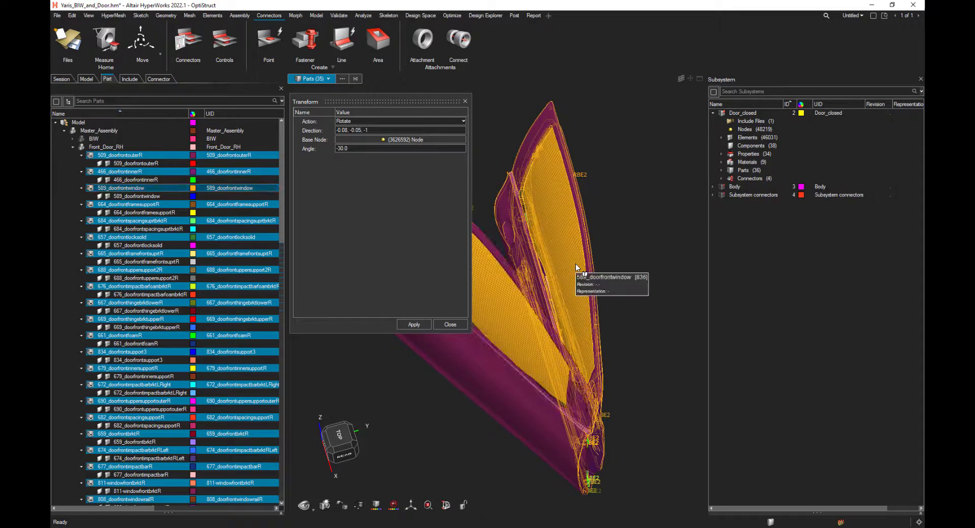
{"action": "middle_click_drag", "start_coordinate": [541, 347], "coordinate": [527, 362]}
{"action": "right_click_drag", "start_coordinate": [527, 361], "coordinate": [545, 369]}
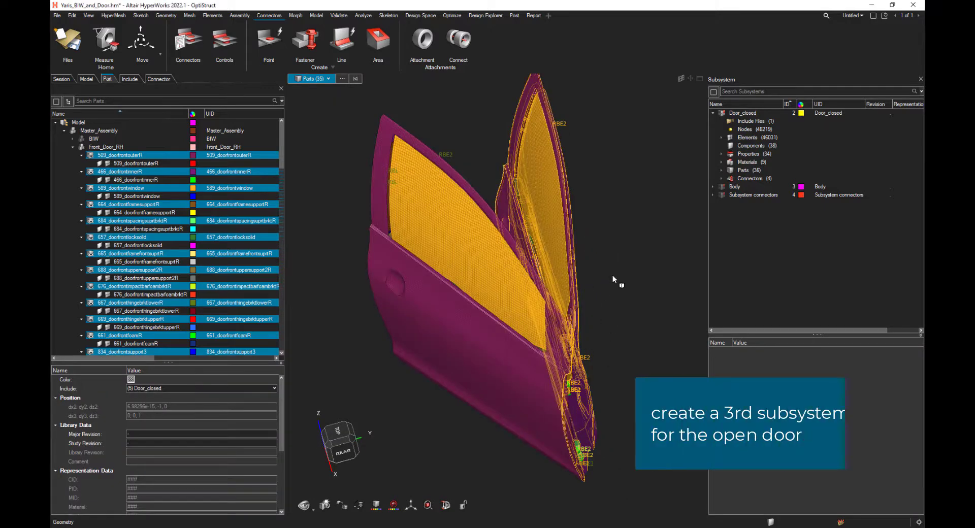
- Hide the original closed-position door parts so only the rotated instances are displayed
{"action": "right_click", "coordinate": [612, 275]}
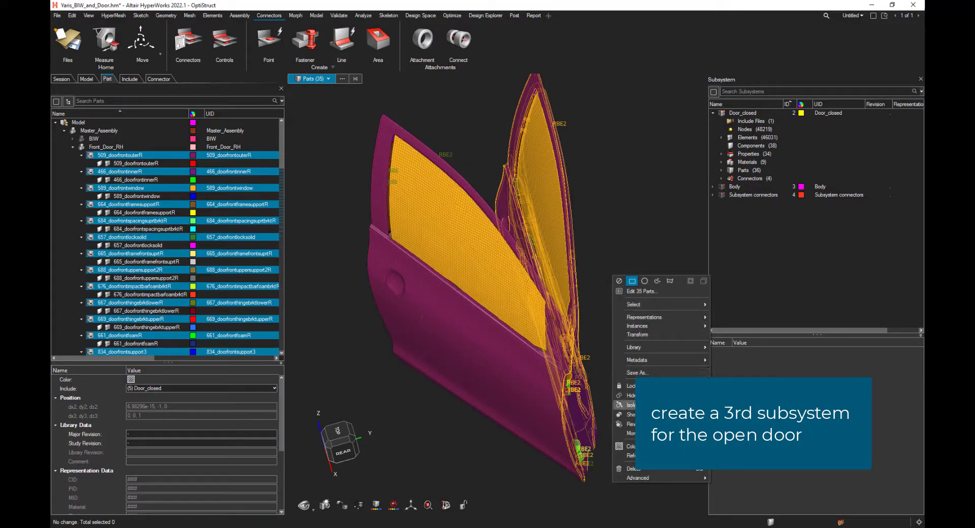
{"action": "left_click", "coordinate": [629, 396]}
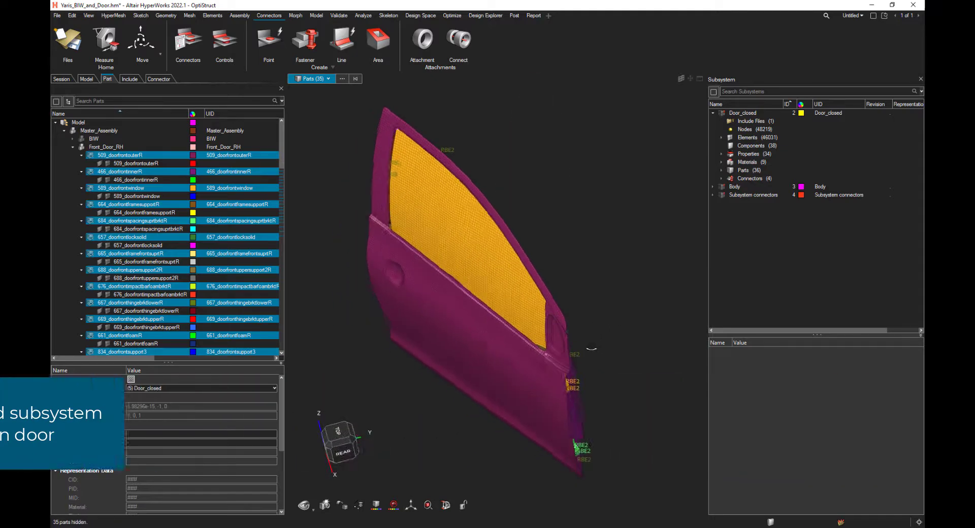
{"action": "scroll", "coordinate": [589, 335], "scroll_direction": "down", "scroll_amount": 3}
- Create a new subsystem from all the rotated door part instances
{"action": "left_click_drag", "start_coordinate": [445, 188], "coordinate": [620, 433]}
{"action": "middle_click_drag", "start_coordinate": [634, 369], "coordinate": [565, 330]}
{"action": "right_click_drag", "start_coordinate": [566, 330], "coordinate": [607, 347]}
{"action": "scroll", "coordinate": [125, 256], "scroll_direction": "down", "scroll_amount": 4}
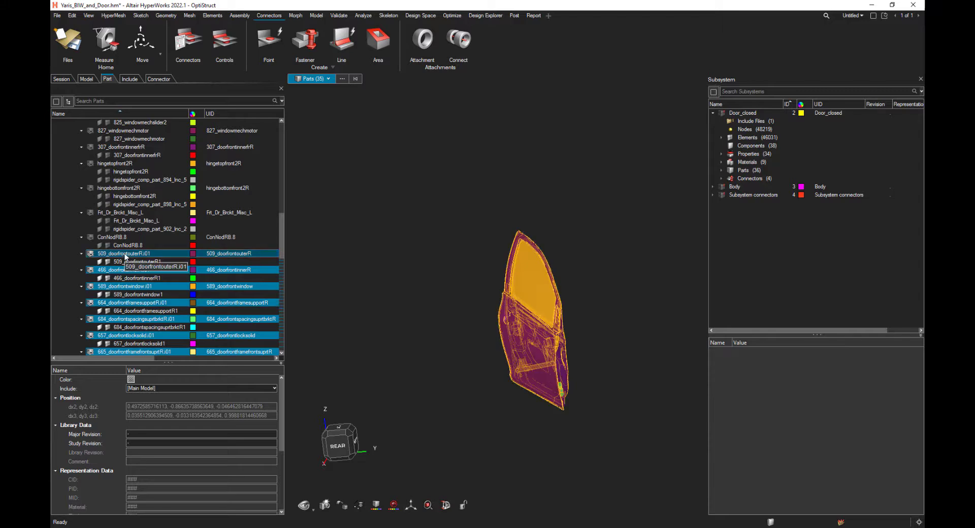
{"action": "left_click_drag", "start_coordinate": [125, 256], "coordinate": [731, 237]}
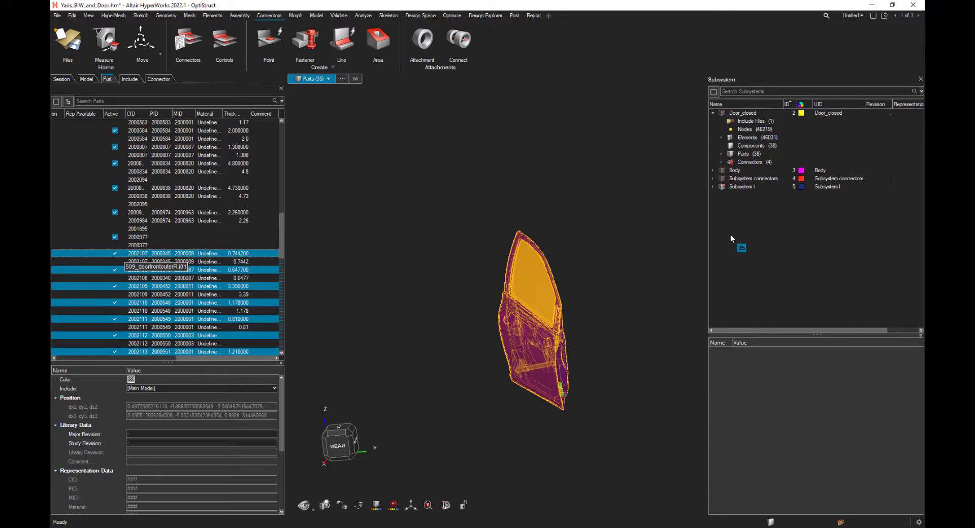
- Rename the new subsystem as Door_opened
{"action": "left_click", "coordinate": [743, 186]}
{"action": "double_click", "coordinate": [811, 352]}
{"action": "type", "text": "Door_opened"}
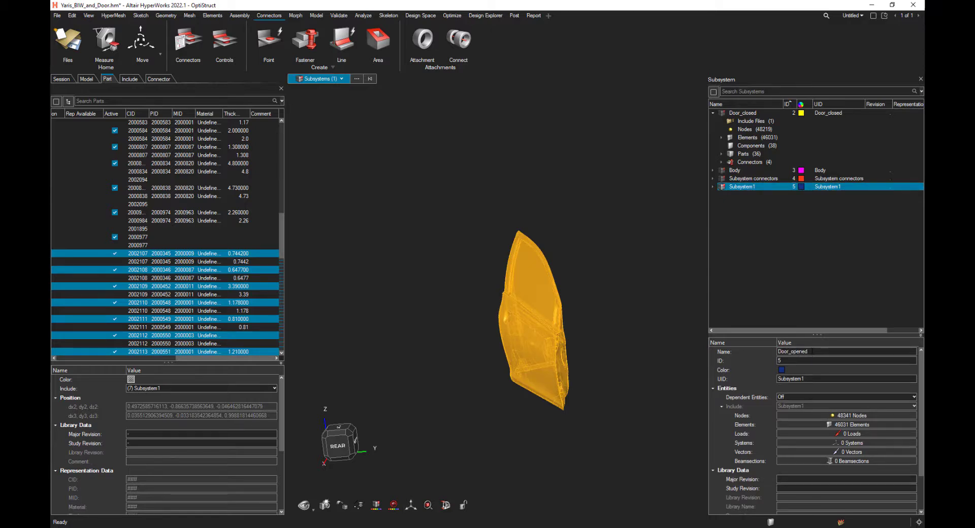
{"action": "double_click", "coordinate": [811, 351]}
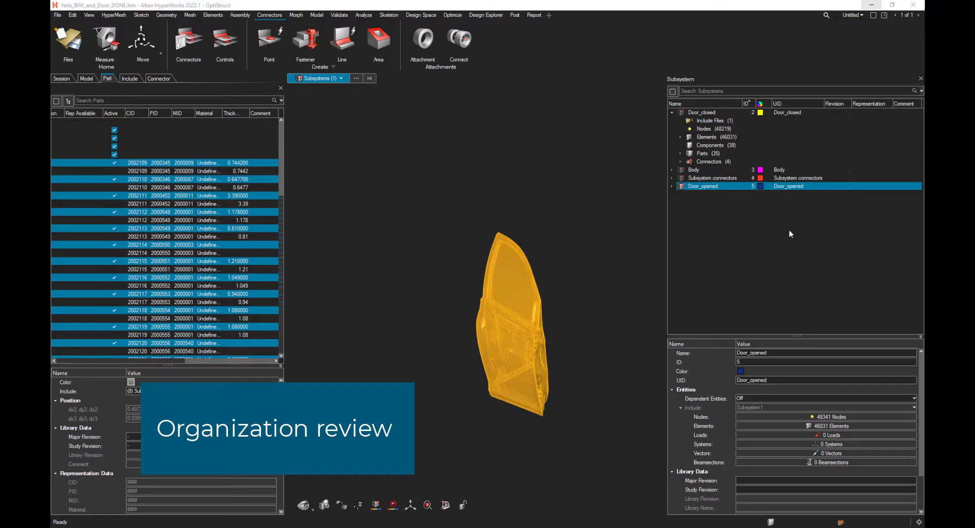
- Show only the Body subsystem, with Door_opened hidden, and examine the car body
{"action": "left_click", "coordinate": [682, 170]}
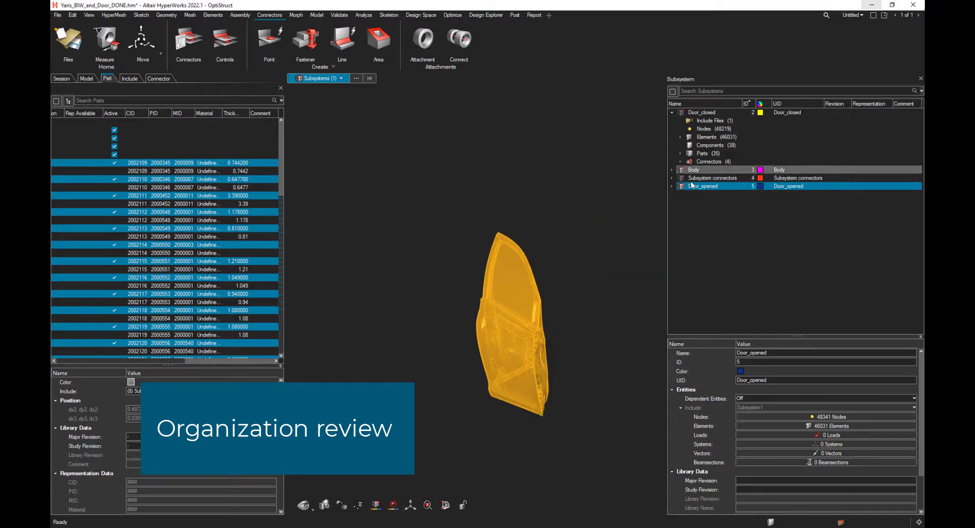
{"action": "left_click", "coordinate": [682, 186]}
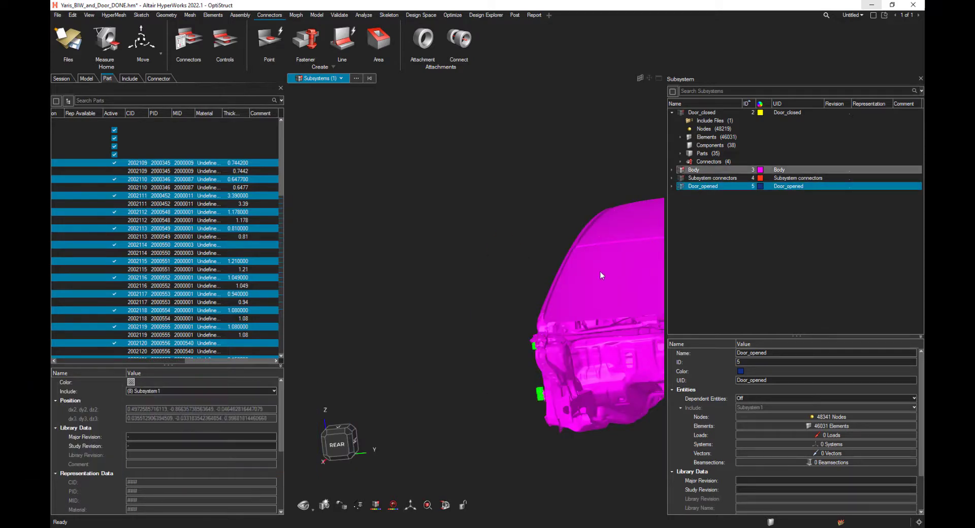
{"action": "right_click", "coordinate": [522, 286]}
{"action": "right_click_drag", "start_coordinate": [561, 257], "coordinate": [494, 233]}
{"action": "middle_click_drag", "start_coordinate": [494, 233], "coordinate": [537, 315]}
{"action": "right_click_drag", "start_coordinate": [538, 315], "coordinate": [601, 308]}
{"action": "middle_click_drag", "start_coordinate": [600, 308], "coordinate": [565, 310]}
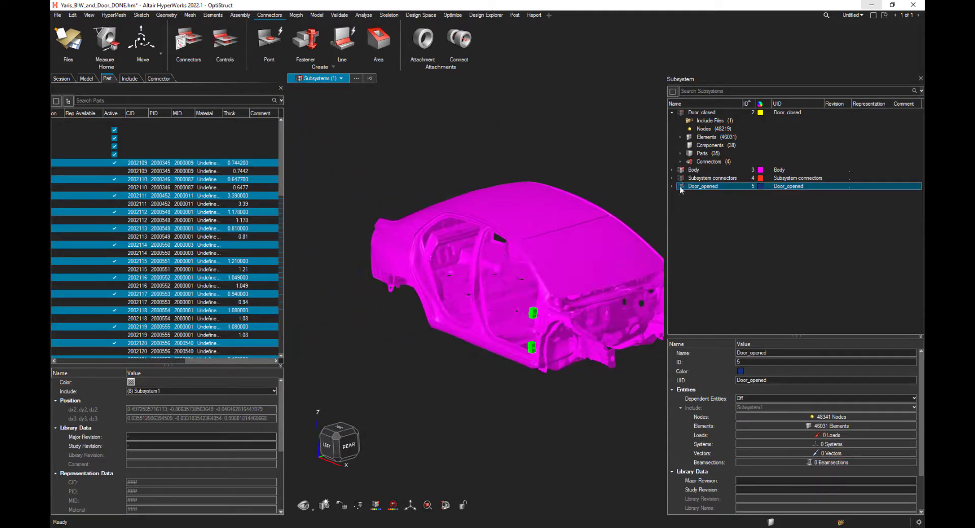
- Hide the Body subsystem, examine Door_closed on its own, and hide it again
{"action": "left_click", "coordinate": [682, 170]}
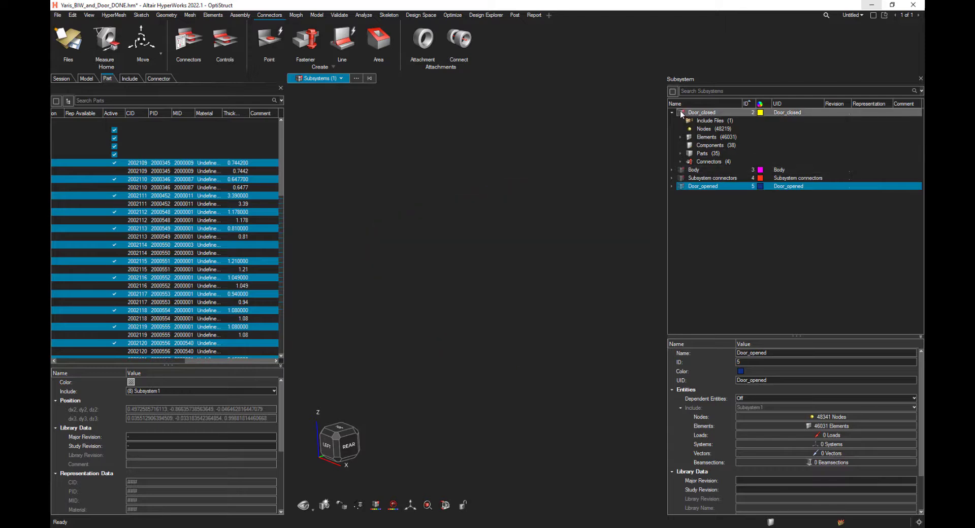
{"action": "left_click", "coordinate": [682, 113]}
{"action": "right_click_drag", "start_coordinate": [564, 290], "coordinate": [505, 309]}
{"action": "middle_click_drag", "start_coordinate": [505, 310], "coordinate": [574, 315]}
{"action": "scroll", "coordinate": [540, 313], "scroll_direction": "up", "scroll_amount": 3}
{"action": "left_click", "coordinate": [682, 113]}
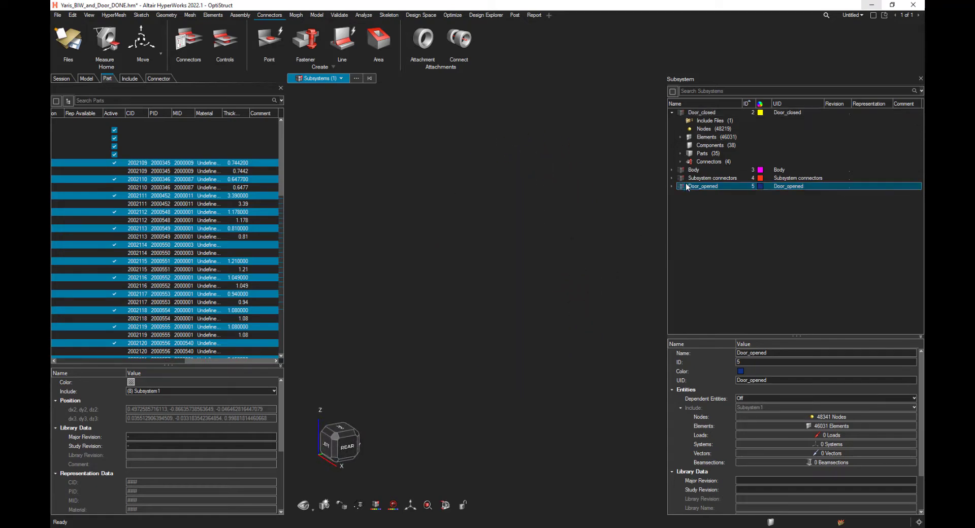
- Show the Door_opened and Door_closed subsystems together and compare the two door positions
{"action": "left_click", "coordinate": [682, 185]}
{"action": "right_click_drag", "start_coordinate": [557, 313], "coordinate": [524, 362]}
{"action": "left_click", "coordinate": [681, 113]}
{"action": "right_click_drag", "start_coordinate": [581, 233], "coordinate": [554, 253]}
{"action": "left_click", "coordinate": [724, 234]}
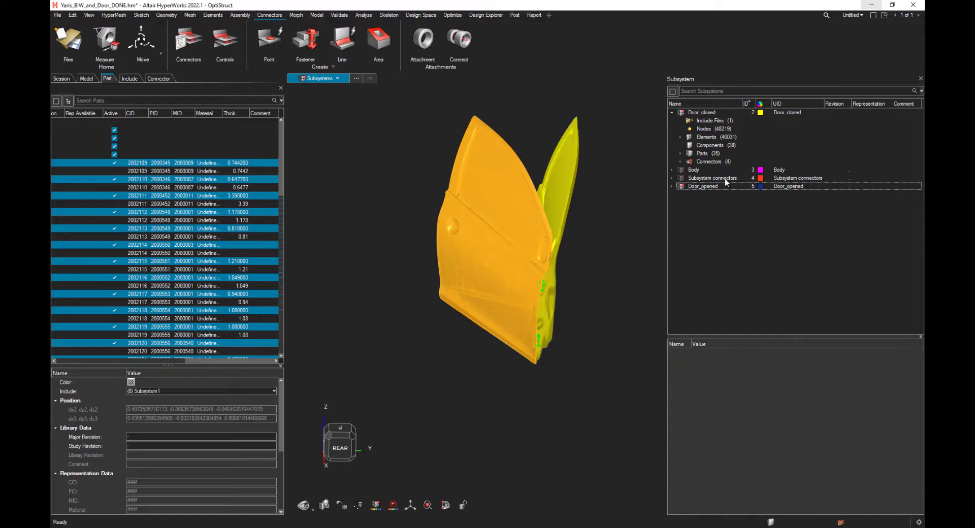
- Show the Body subsystem with the doors and toggle Door_opened and Door_closed to compare each position on the body
{"action": "left_click", "coordinate": [683, 171]}
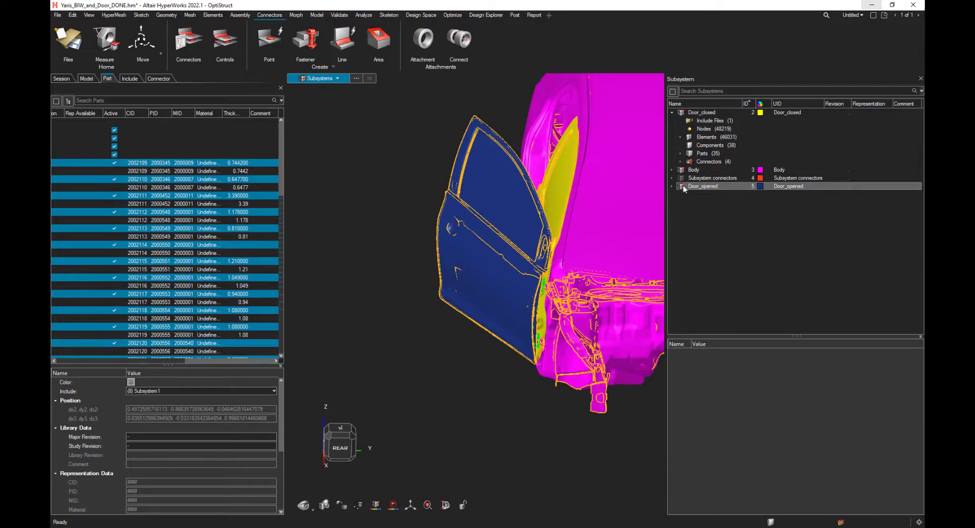
{"action": "left_click", "coordinate": [682, 187]}
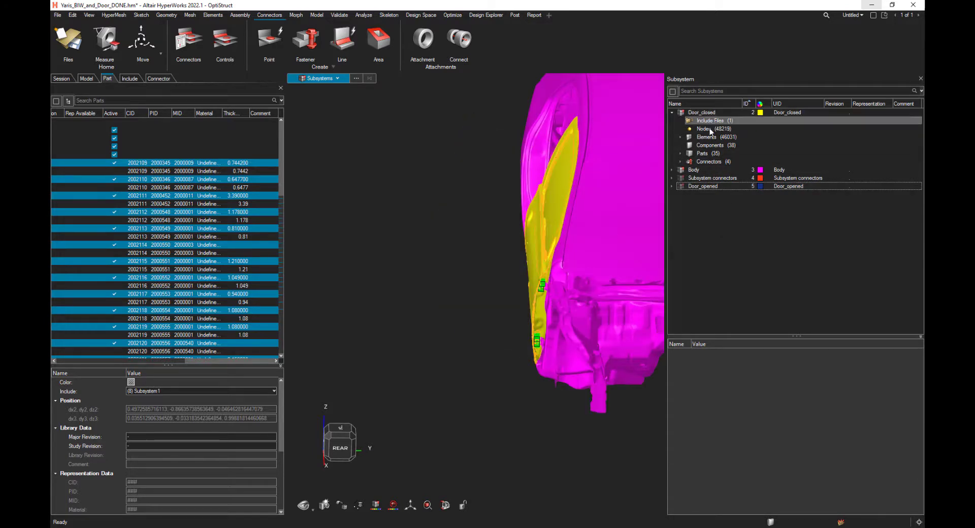
{"action": "left_click", "coordinate": [682, 186]}
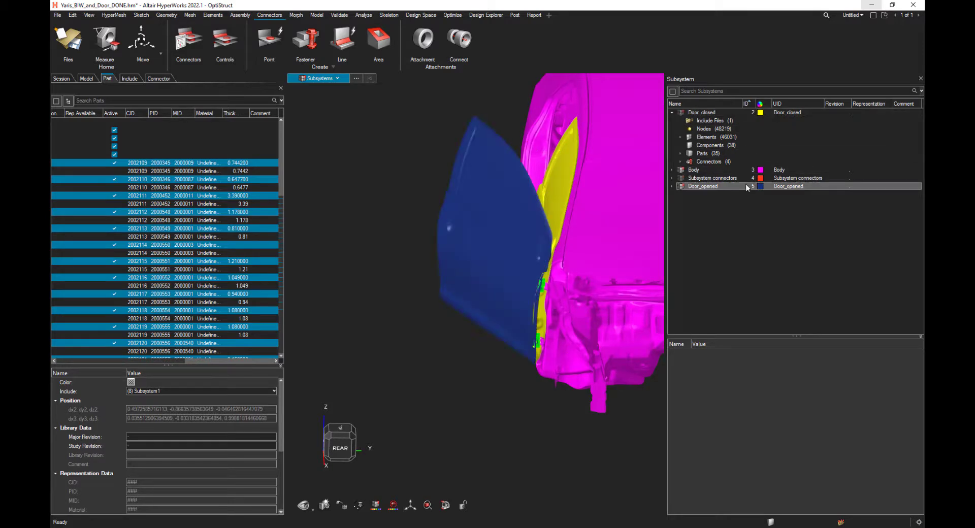
{"action": "left_click", "coordinate": [682, 113]}
- Create a first subsystem configuration in the configurations view and assign Door_closed to it
{"action": "left_click", "coordinate": [672, 91]}
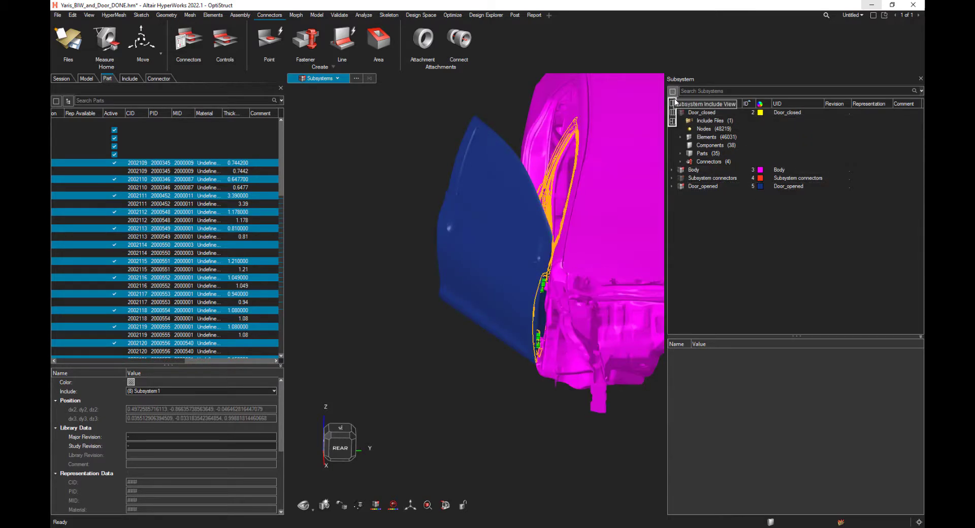
{"action": "left_click", "coordinate": [672, 120]}
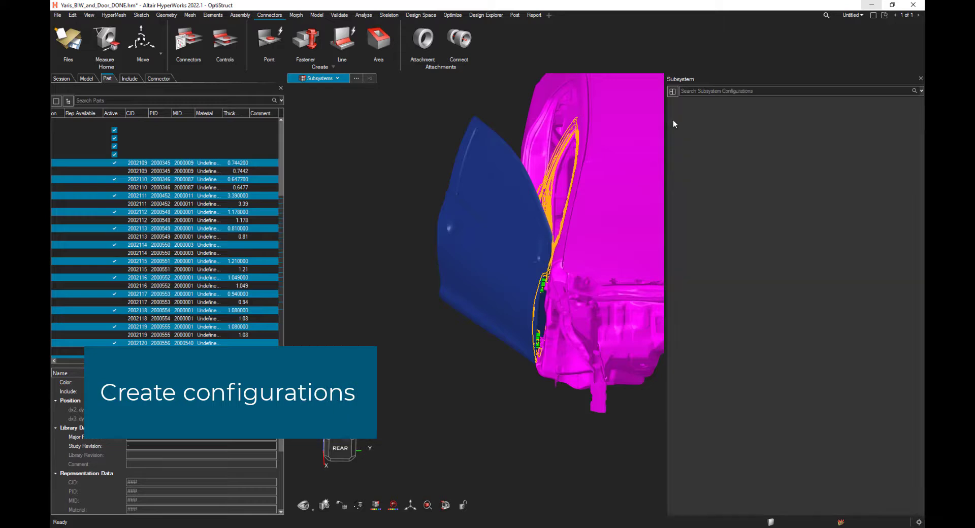
{"action": "right_click", "coordinate": [681, 123]}
{"action": "mouse_move", "coordinate": [709, 127]}
{"action": "left_click", "coordinate": [755, 127]}
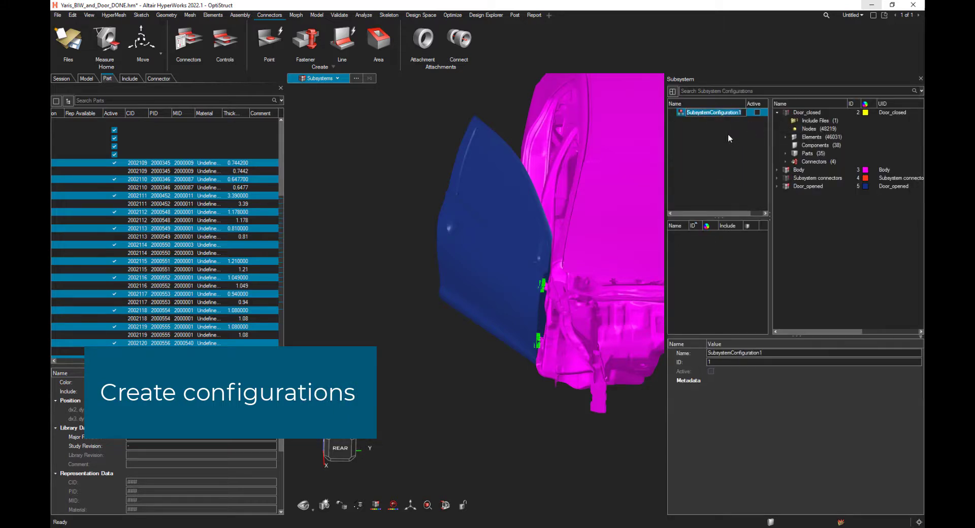
{"action": "left_click_drag", "start_coordinate": [666, 141], "coordinate": [599, 146]}
{"action": "left_click_drag", "start_coordinate": [739, 112], "coordinate": [647, 114]}
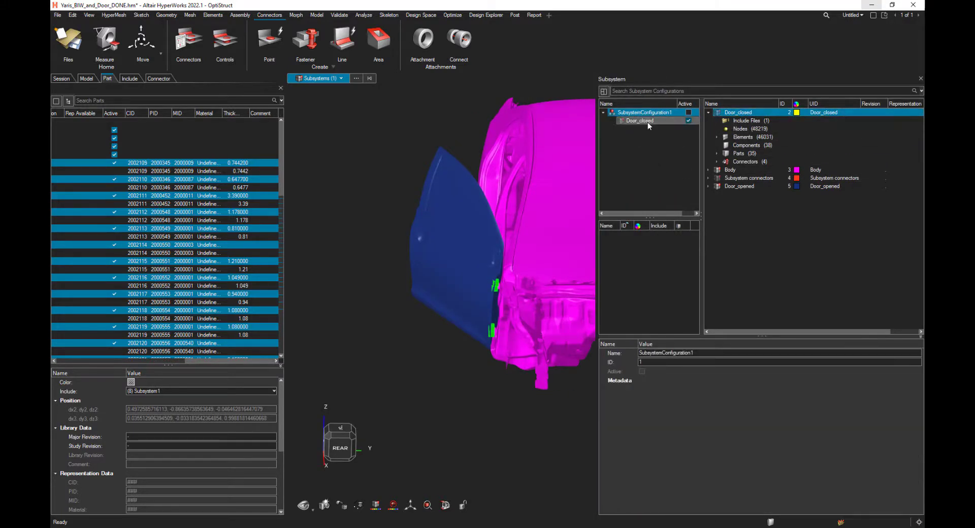
- Create a second subsystem configuration and assign Door_opened to it
{"action": "right_click", "coordinate": [645, 143]}
{"action": "mouse_move", "coordinate": [665, 149]}
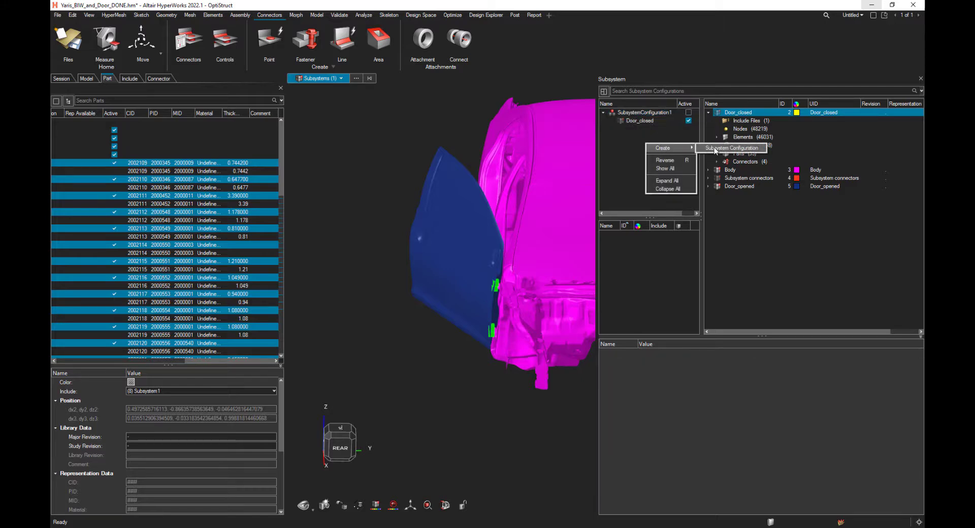
{"action": "left_click", "coordinate": [715, 150]}
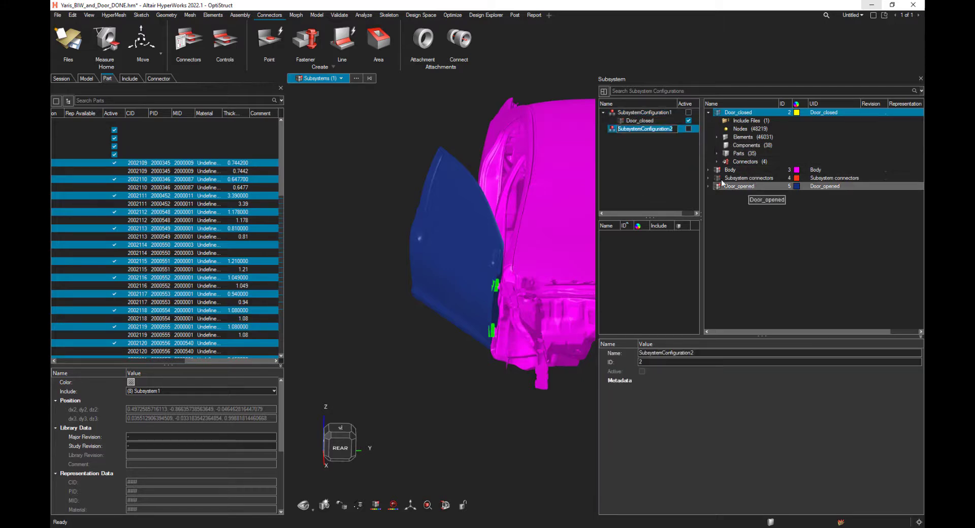
{"action": "left_click_drag", "start_coordinate": [711, 178], "coordinate": [641, 131]}
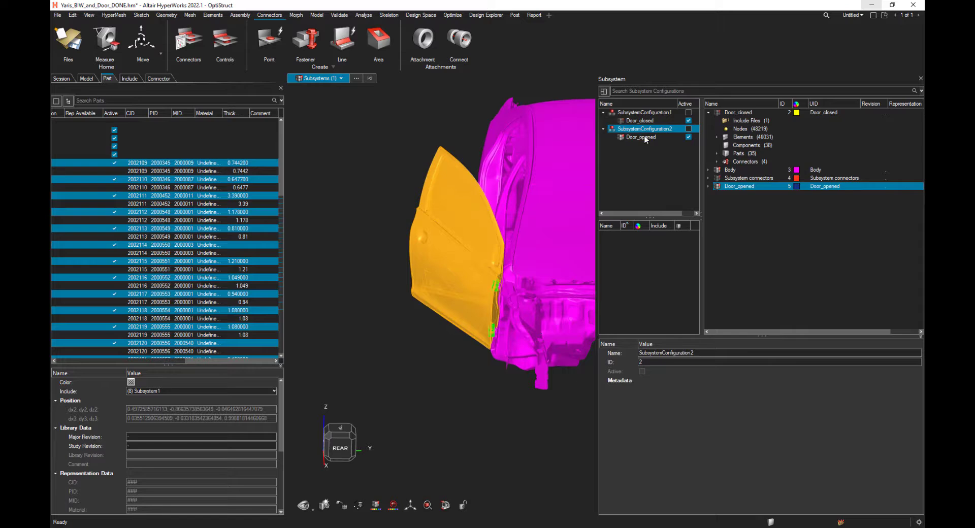
- Activate the configuration containing Door_closed and realize the connectors it makes active
{"action": "left_click_drag", "start_coordinate": [665, 213], "coordinate": [680, 213]}
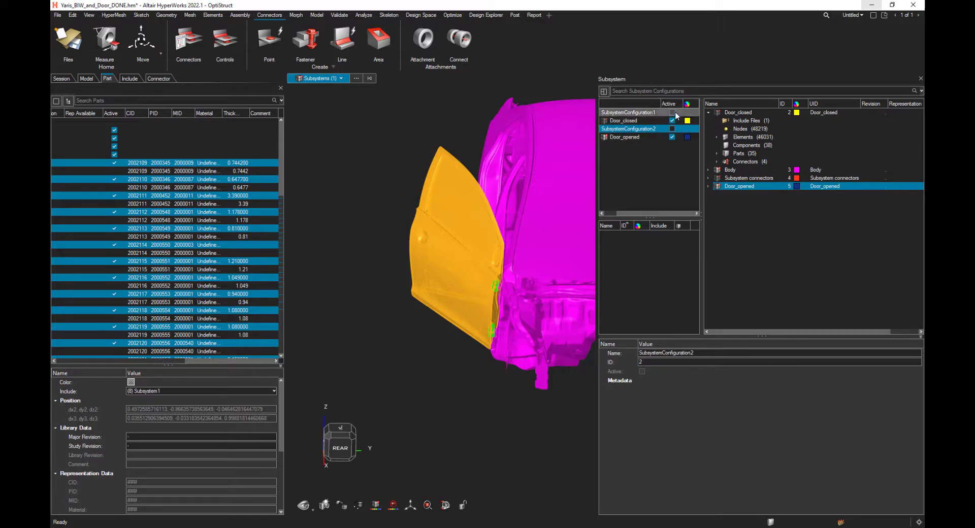
{"action": "left_click", "coordinate": [674, 113]}
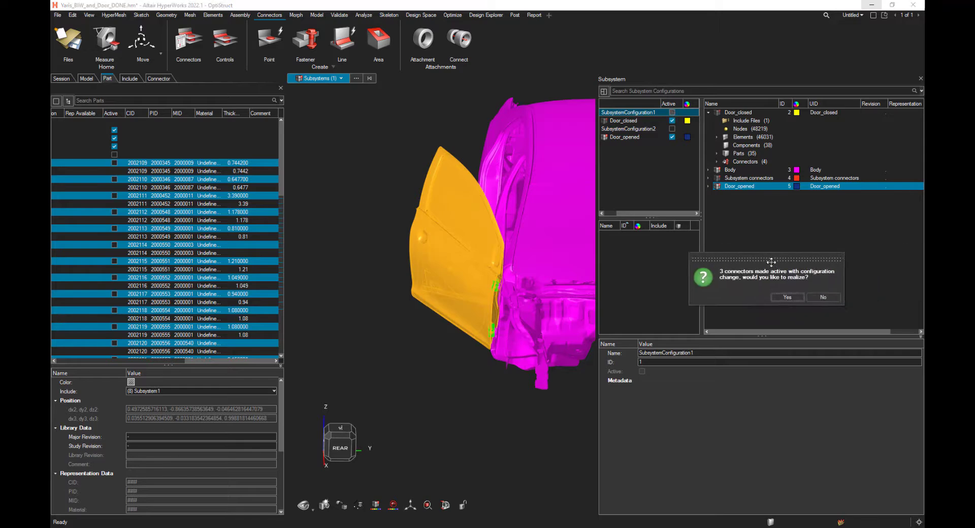
{"action": "left_click", "coordinate": [788, 300]}
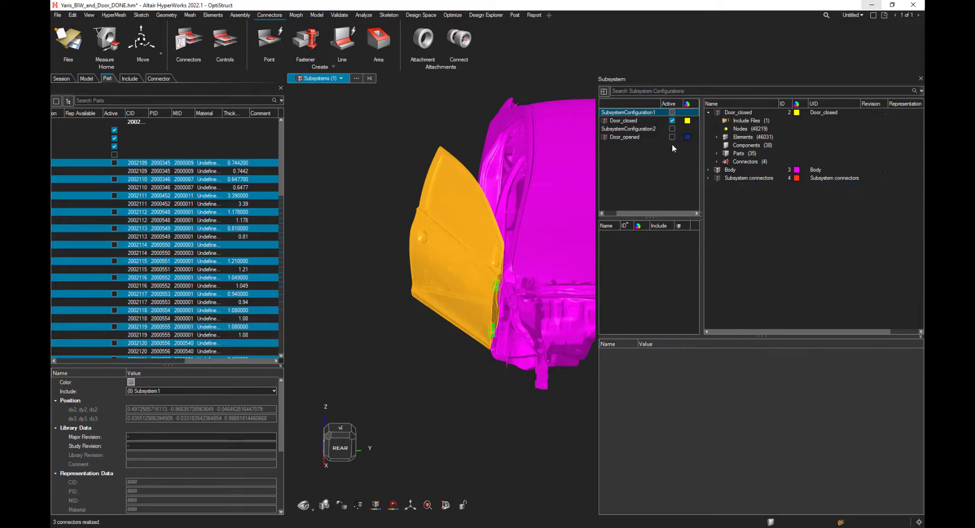
- Check the configuration switching by activating the Door_opened configuration and returning to the Door_closed one
{"action": "middle_click_drag", "start_coordinate": [515, 263], "coordinate": [557, 256]}
{"action": "left_click", "coordinate": [672, 128]}
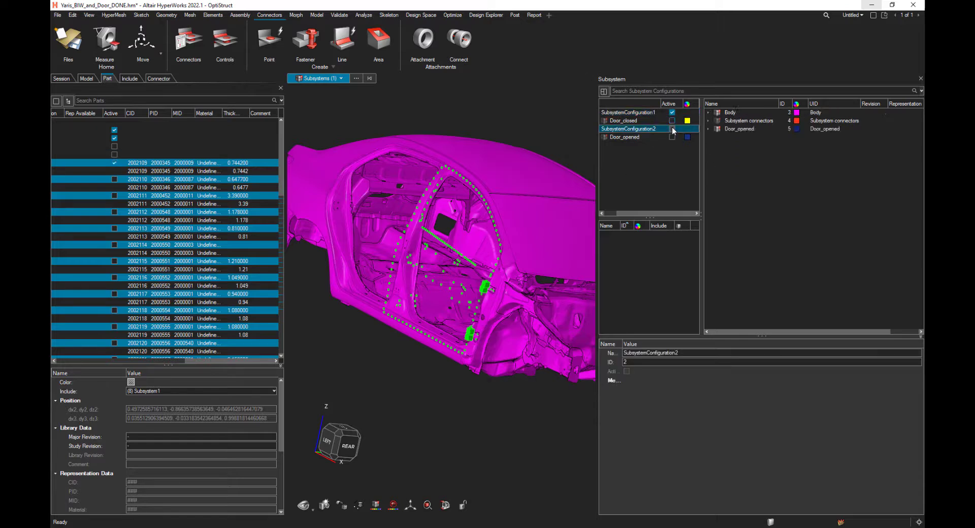
{"action": "left_click", "coordinate": [672, 113]}
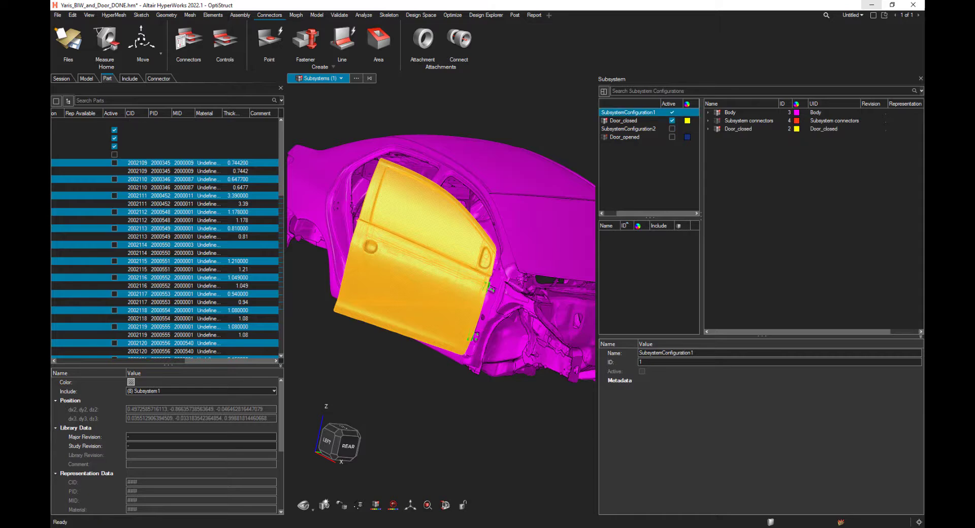